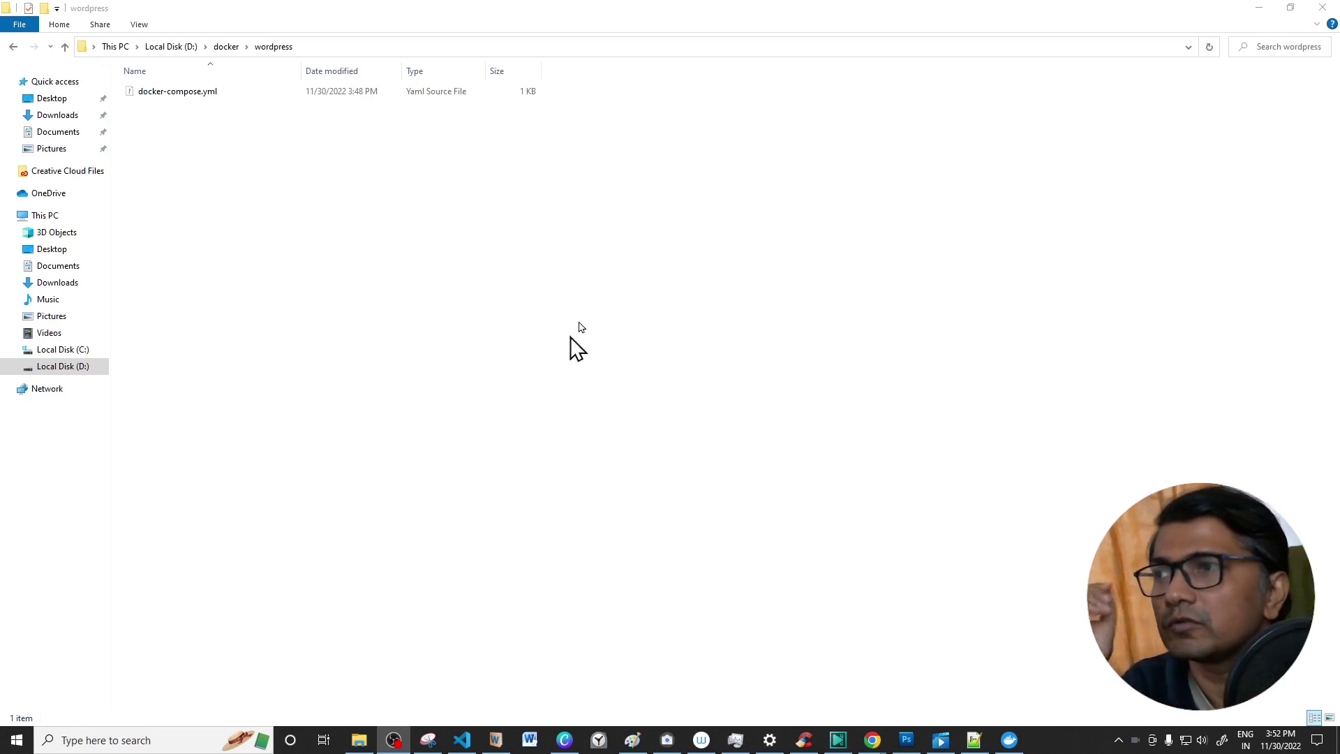
- Open D:\docker\wordpress\docker-compose.yml for editing in Notepad++
{"action": "left_click", "coordinate": [700, 188]}
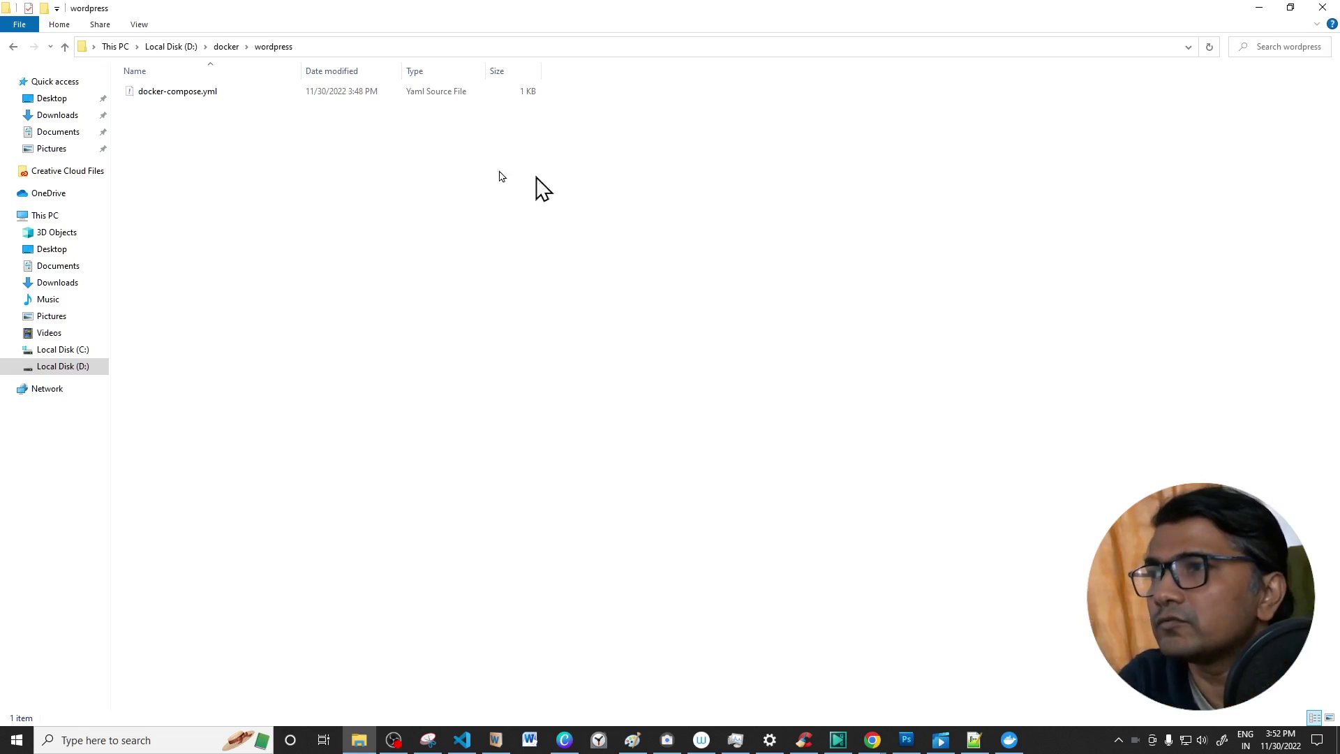
{"action": "left_click", "coordinate": [226, 47]}
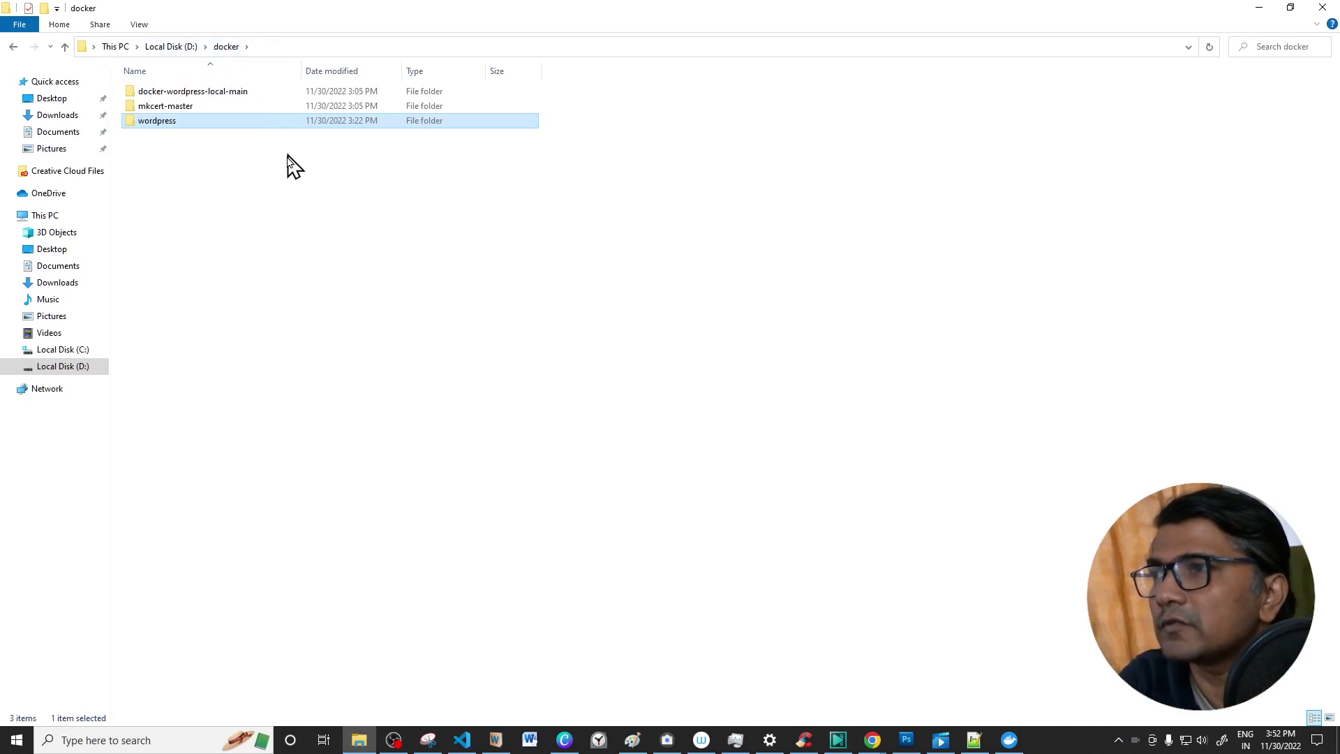
{"action": "double_click", "coordinate": [166, 122]}
{"action": "double_click", "coordinate": [199, 92]}
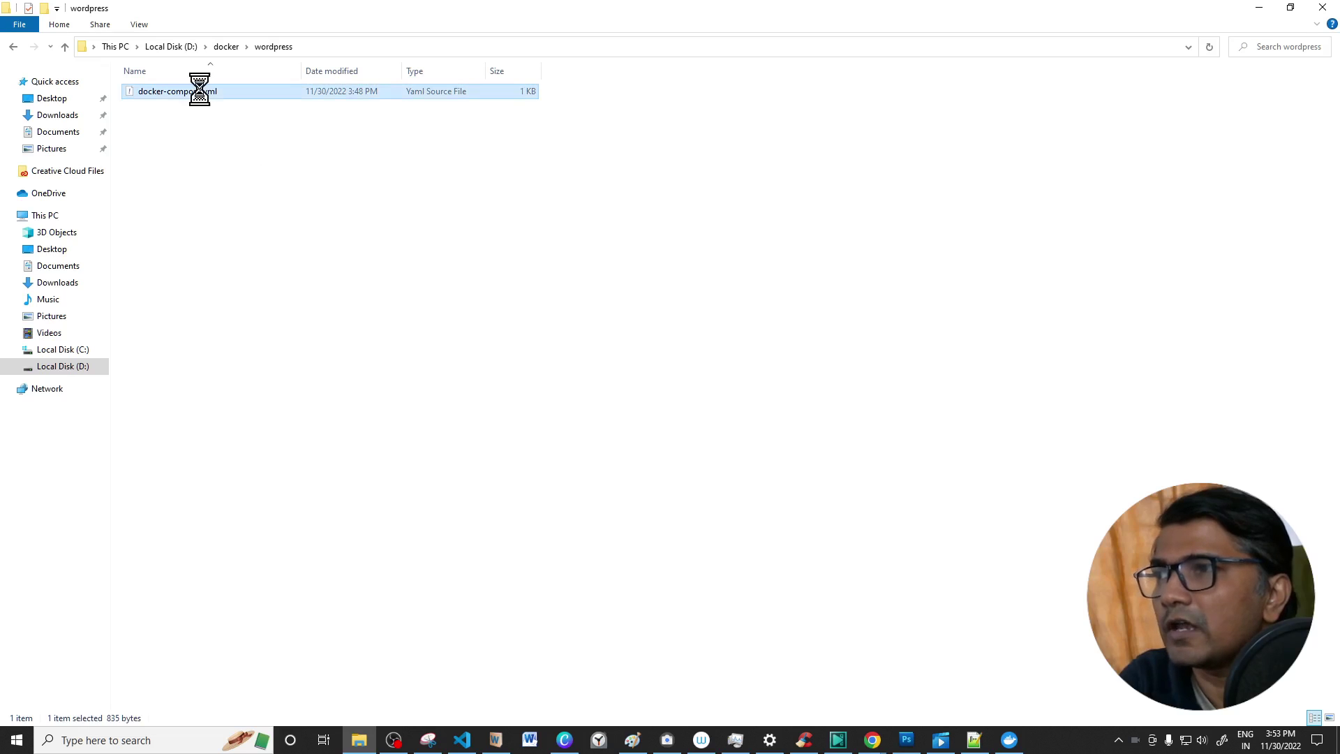
{"action": "right_click", "coordinate": [210, 94]}
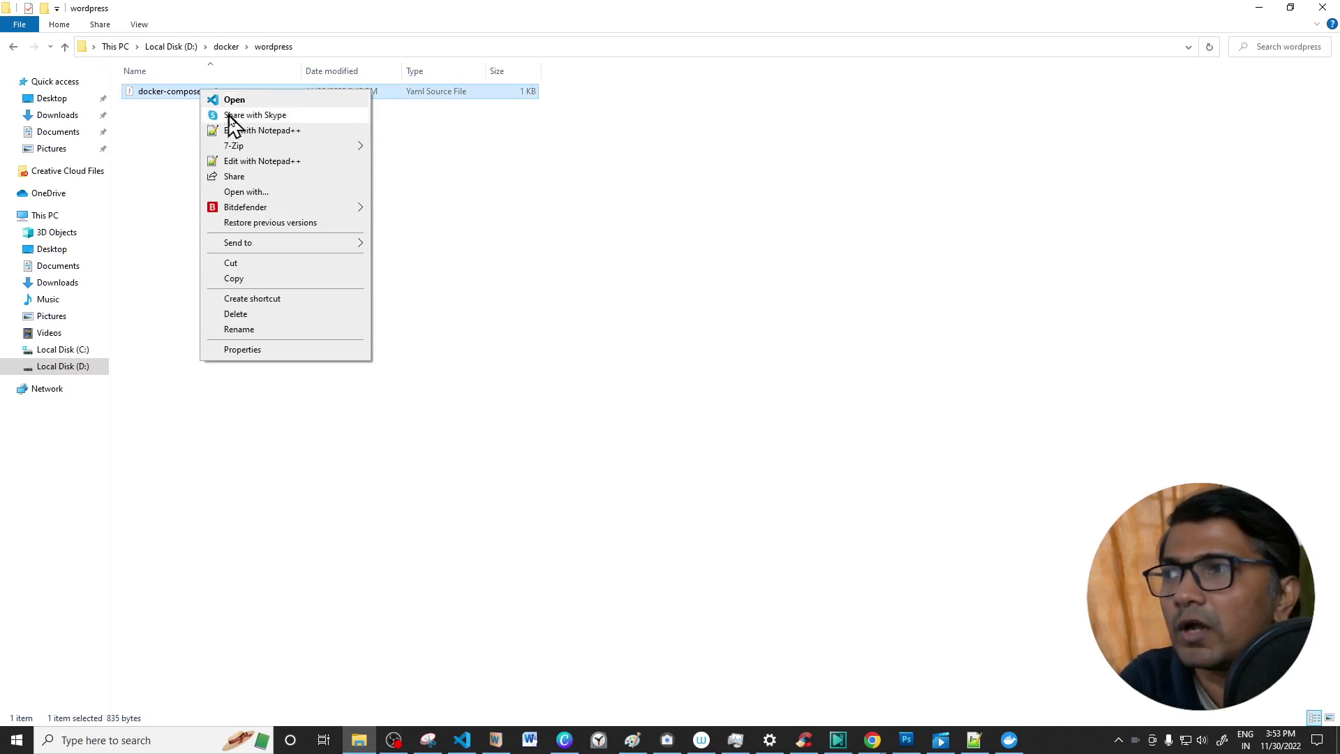
{"action": "left_click", "coordinate": [608, 231]}
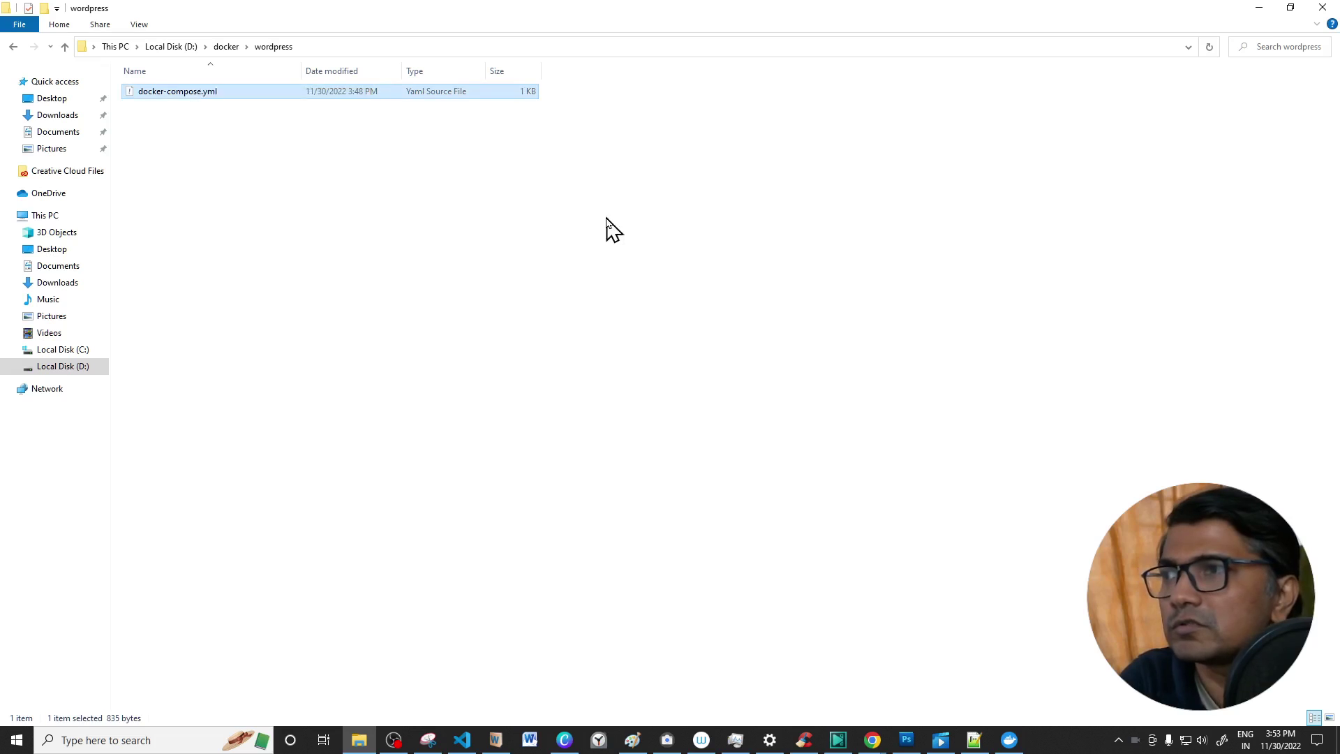
{"action": "right_click", "coordinate": [205, 95]}
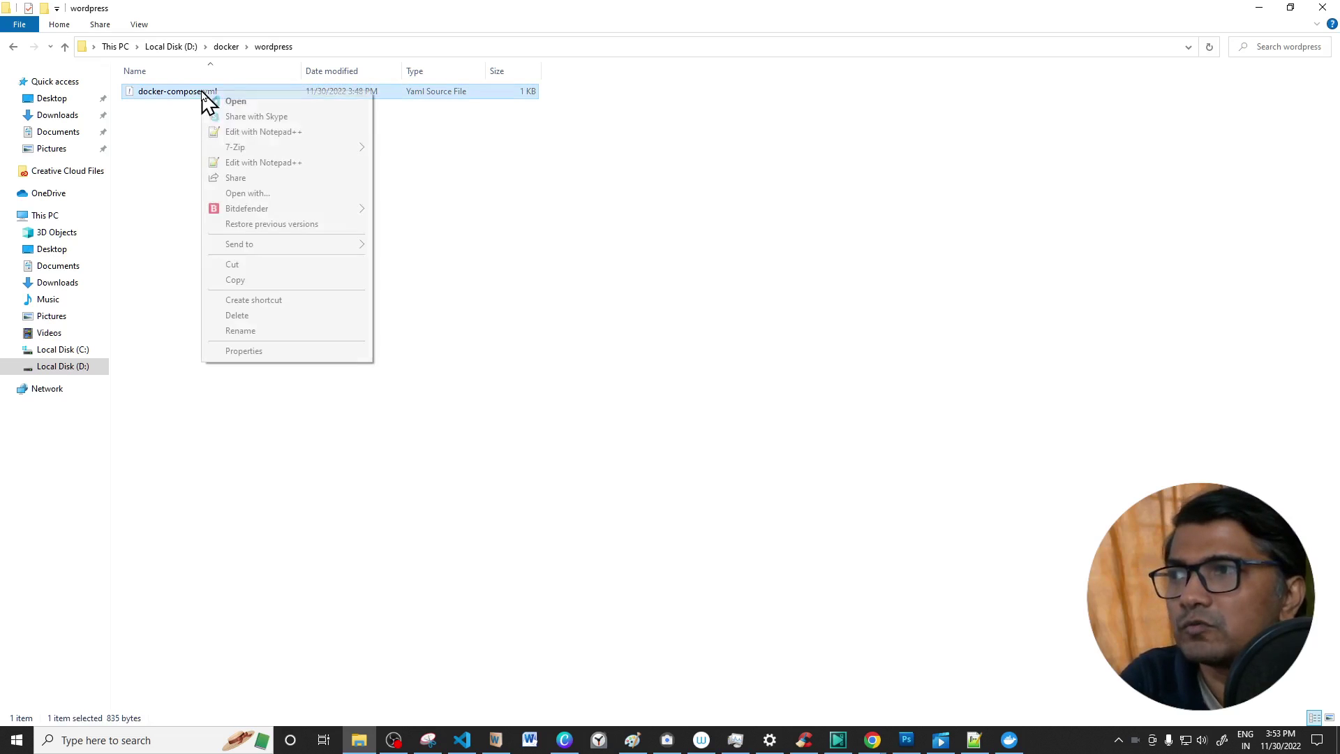
{"action": "left_click", "coordinate": [277, 164]}
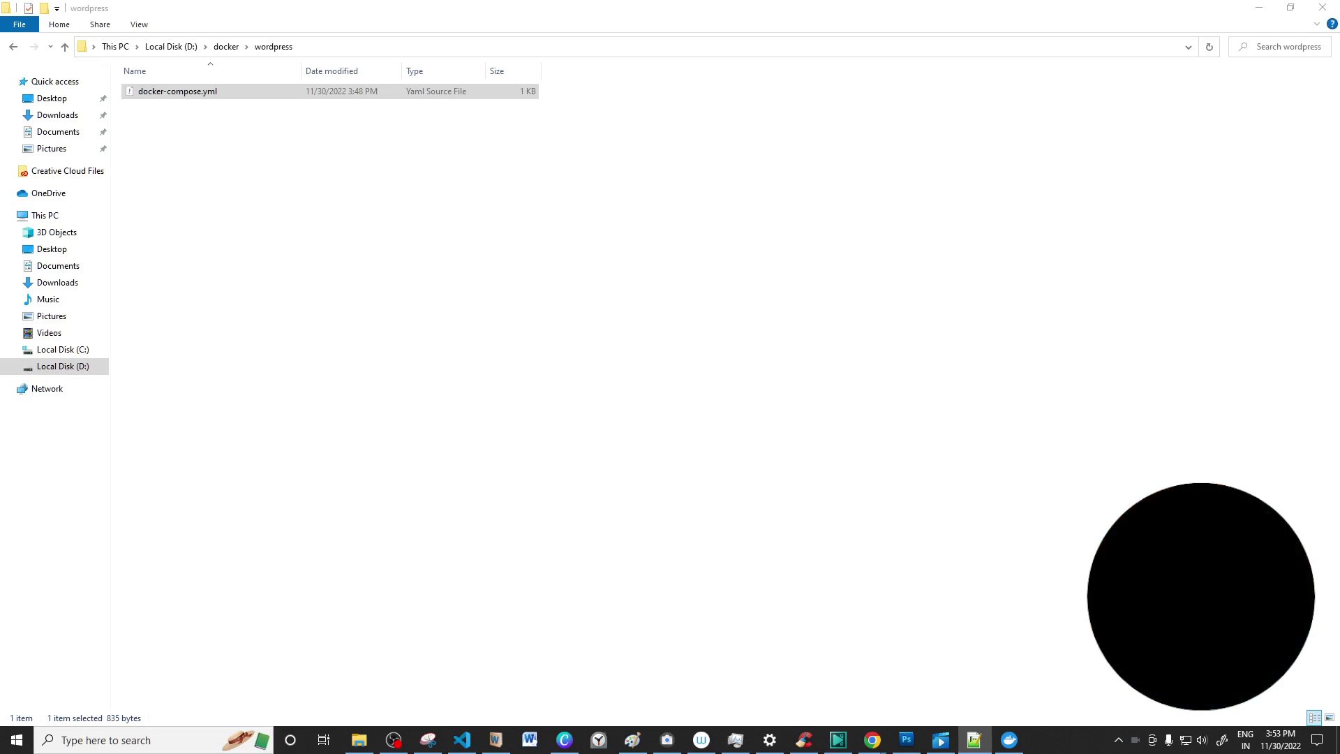
- Maximize Notepad++ and select the root password, database name and user values
{"action": "left_click_drag", "start_coordinate": [802, 179], "coordinate": [777, 80]}
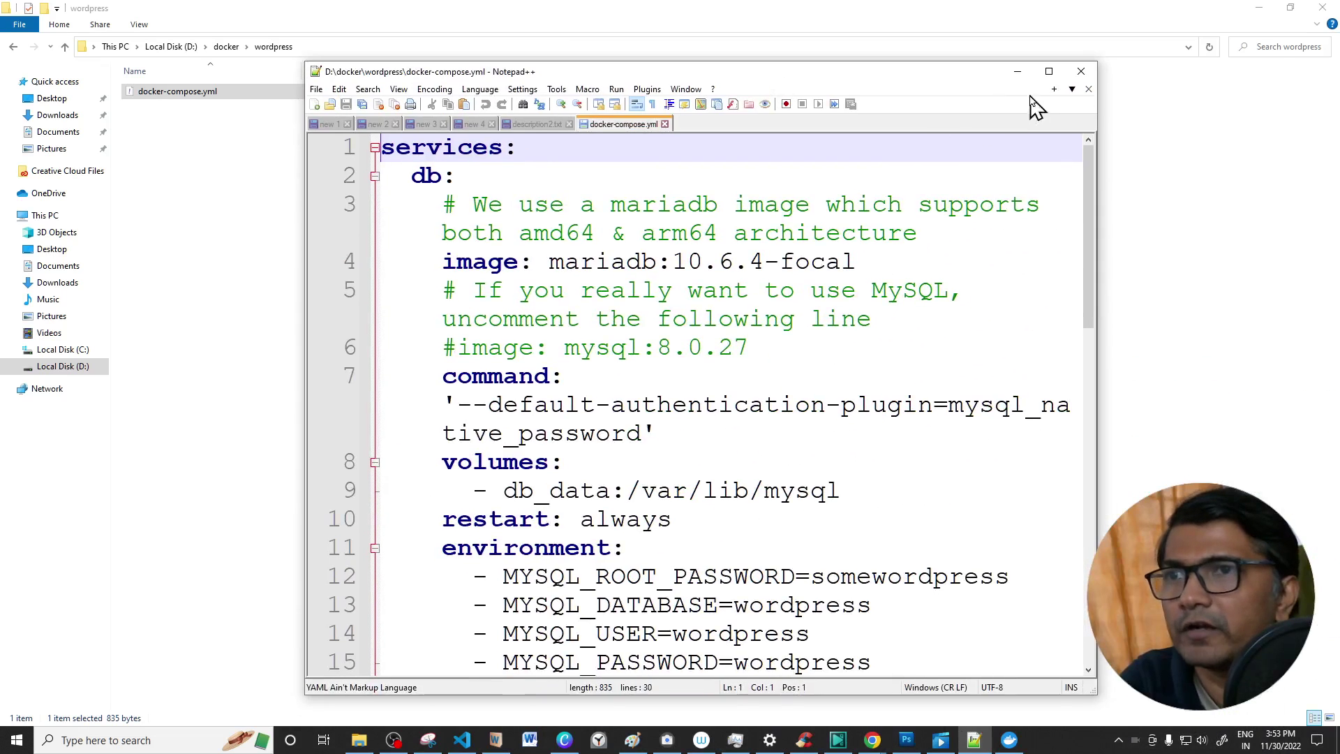
{"action": "left_click", "coordinate": [1048, 72]}
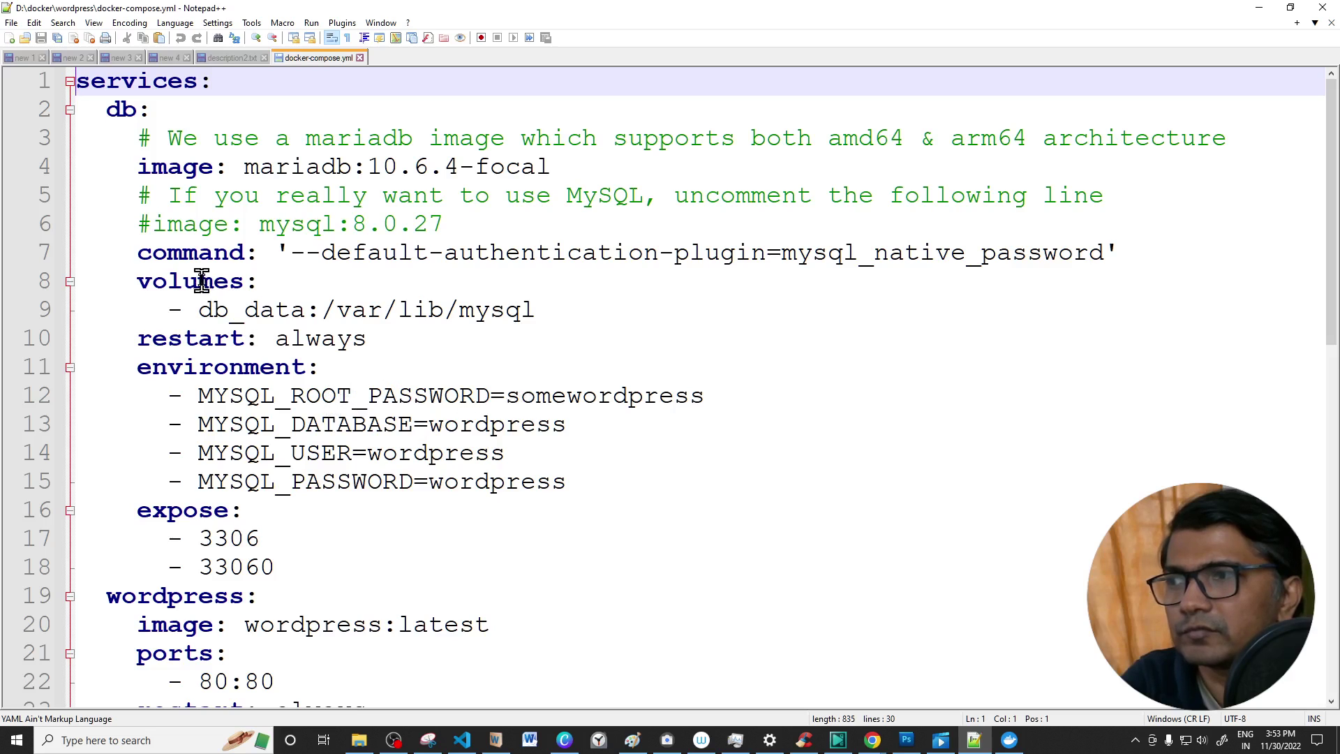
{"action": "scroll", "coordinate": [236, 325], "scroll_direction": "down", "scroll_amount": 1}
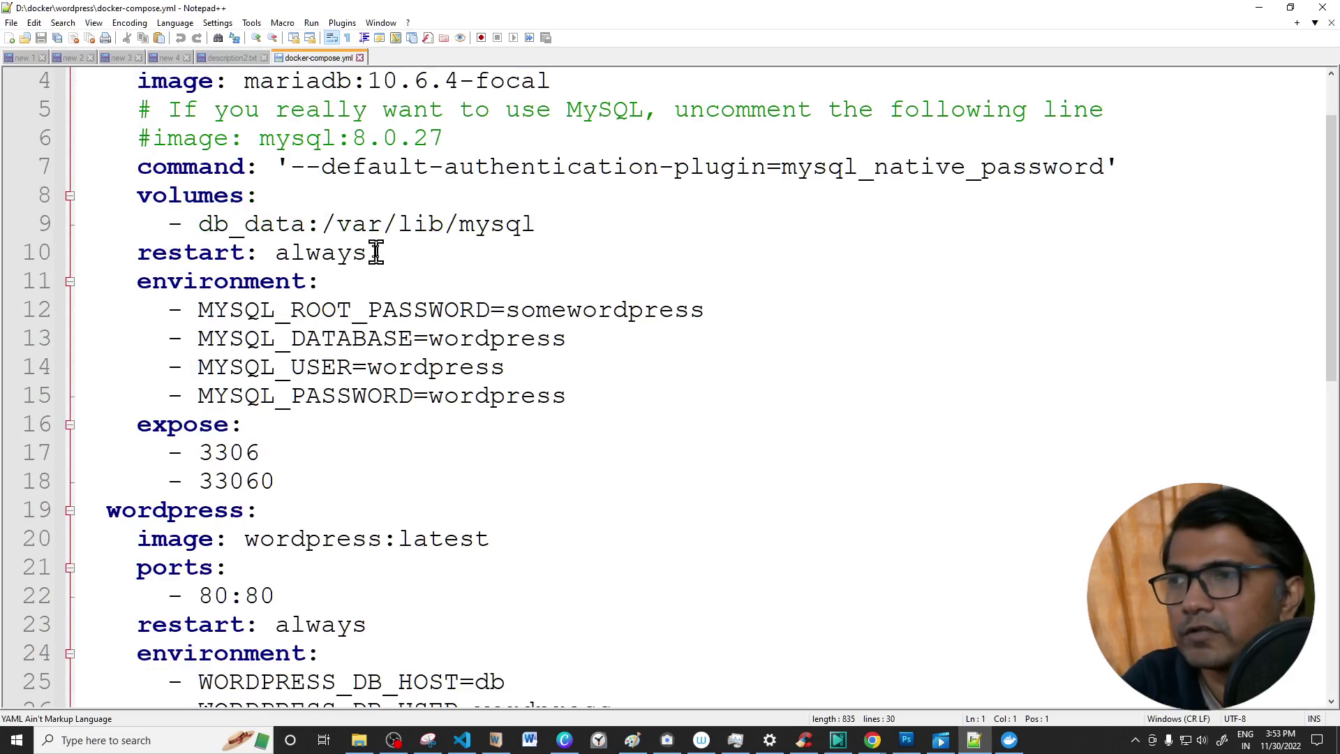
{"action": "scroll", "coordinate": [418, 272], "scroll_direction": "down", "scroll_amount": 1}
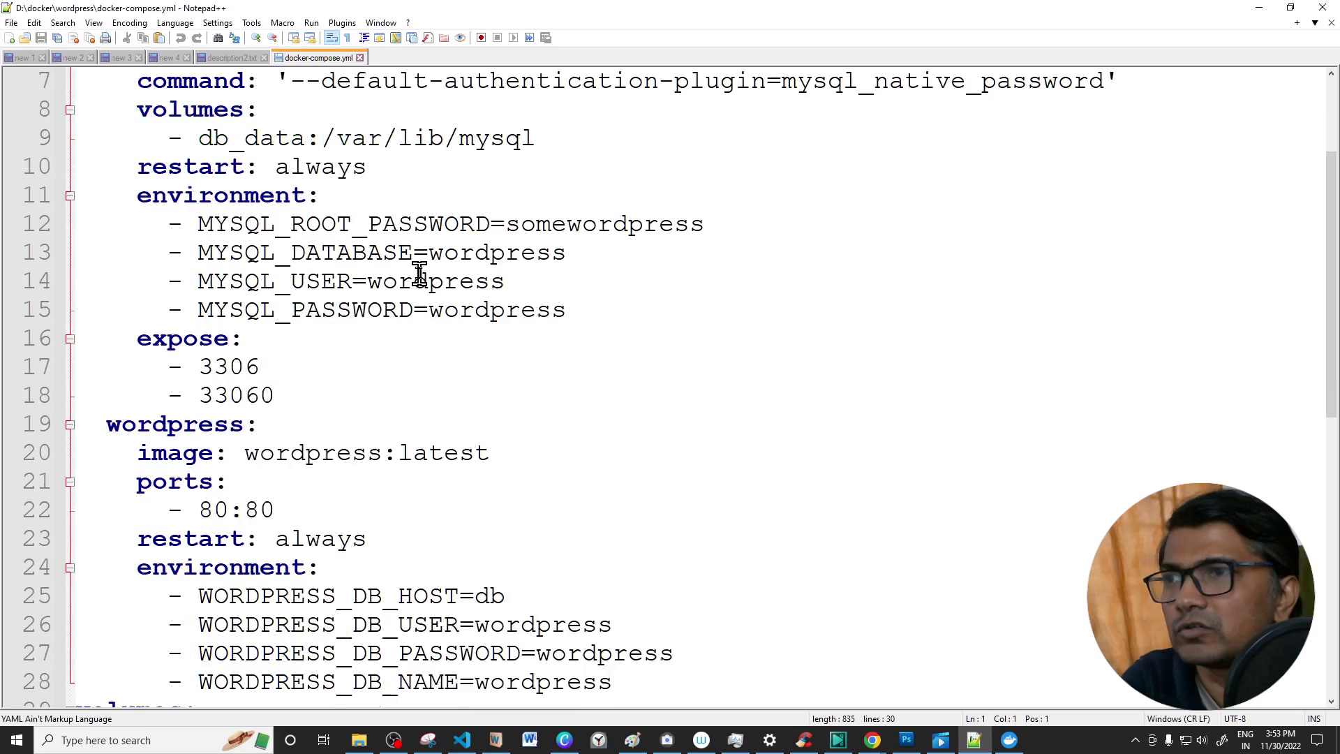
{"action": "scroll", "coordinate": [417, 272], "scroll_direction": "up", "scroll_amount": 2}
{"action": "scroll", "coordinate": [418, 273], "scroll_direction": "down", "scroll_amount": 1}
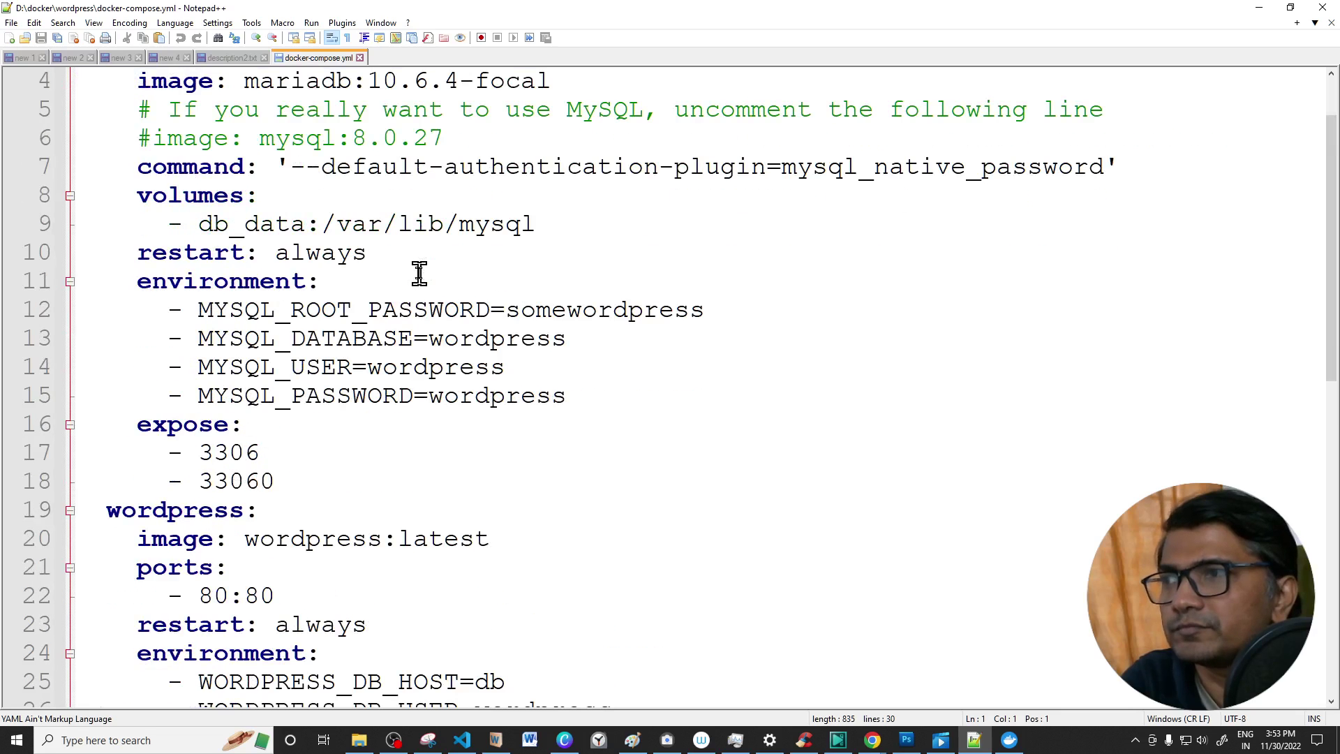
{"action": "scroll", "coordinate": [417, 272], "scroll_direction": "down", "scroll_amount": 1}
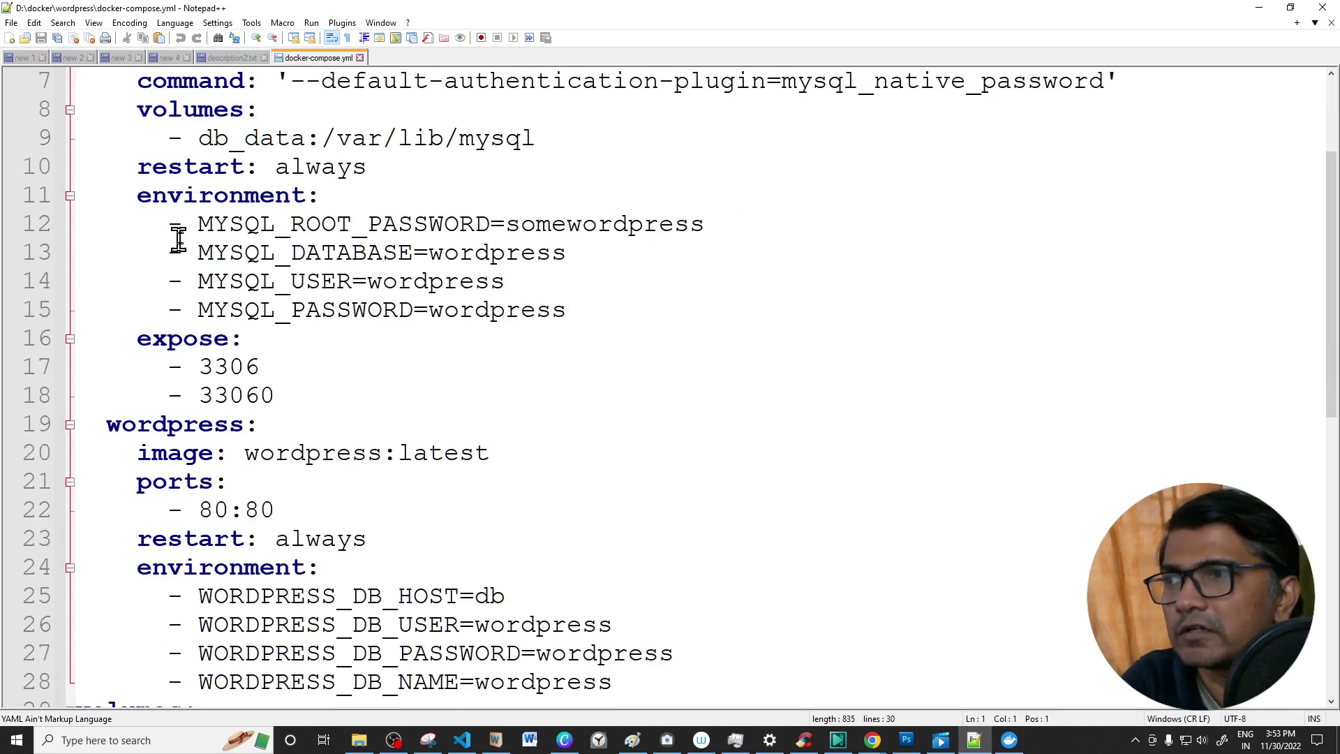
{"action": "left_click_drag", "start_coordinate": [507, 224], "coordinate": [708, 224]}
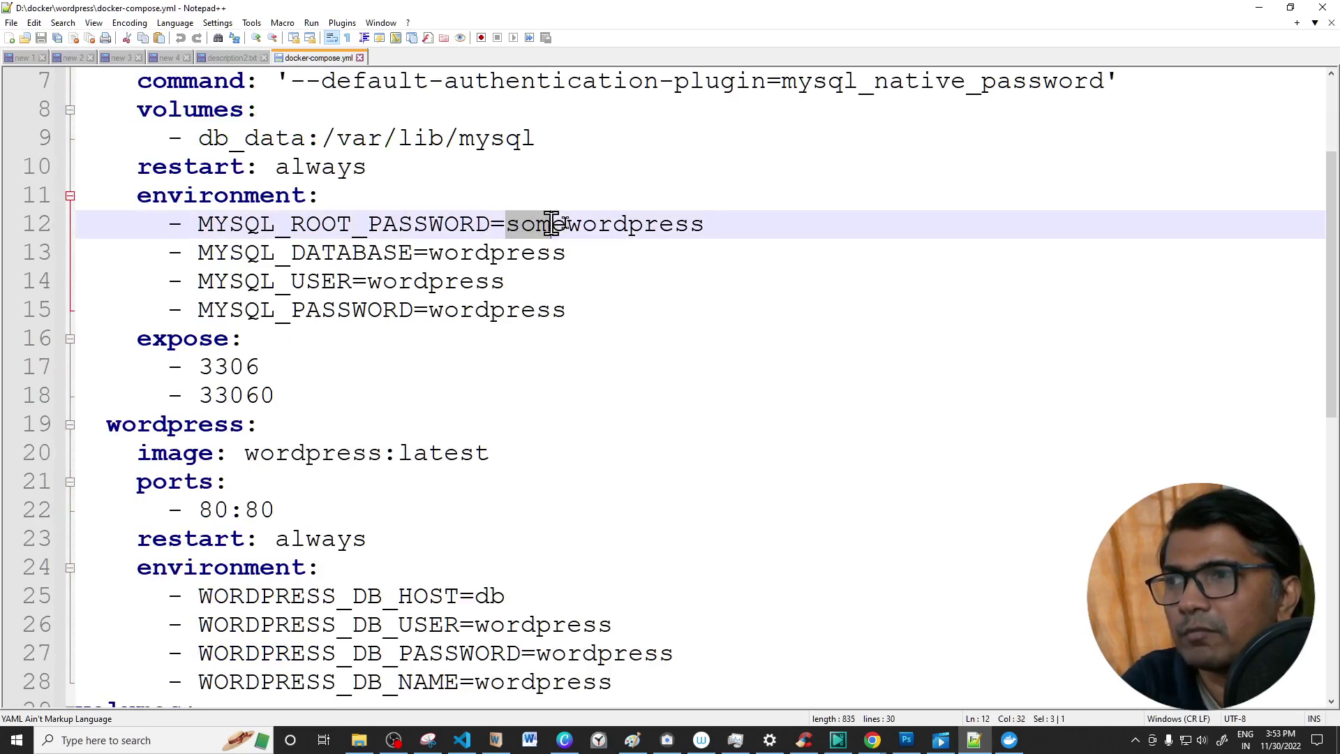
{"action": "left_click_drag", "start_coordinate": [445, 253], "coordinate": [563, 254]}
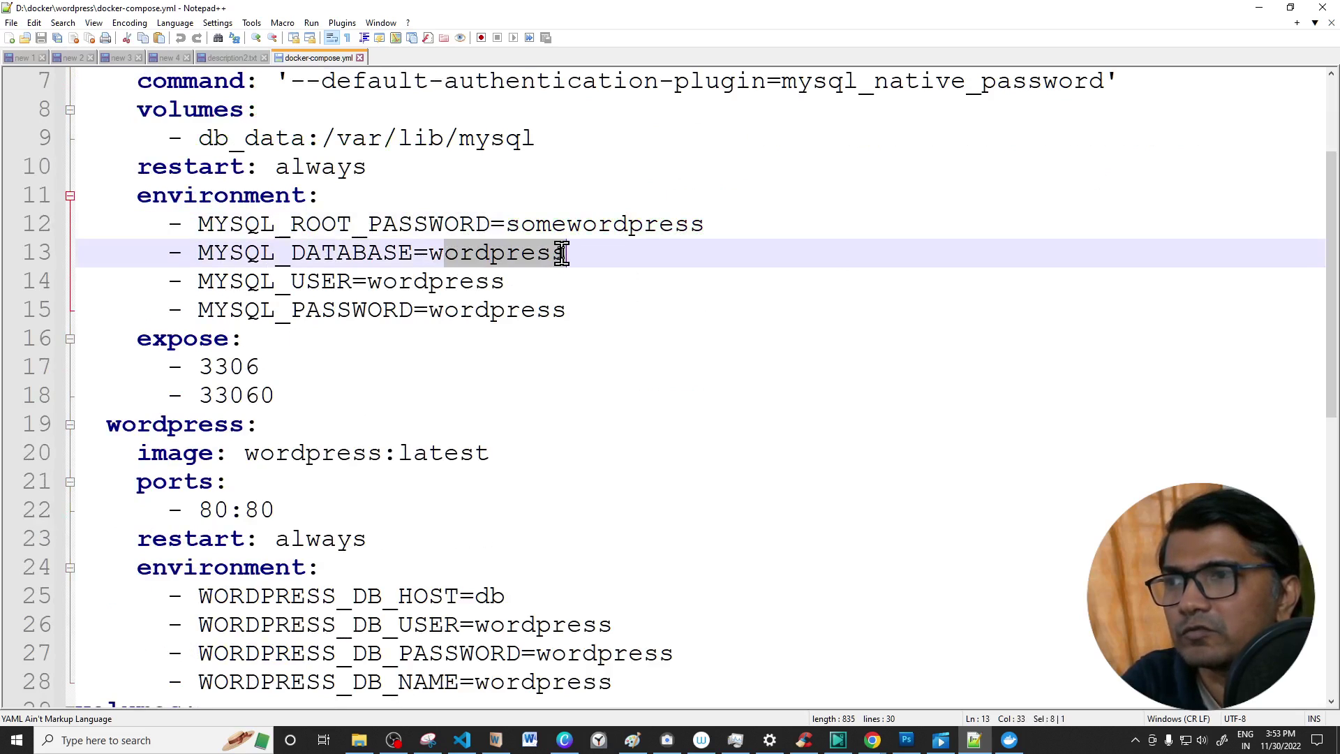
{"action": "mouse_move", "coordinate": [376, 281]}
{"action": "left_mouse_down"}
{"action": "mouse_move", "coordinate": [503, 279]}
{"action": "mouse_move", "coordinate": [537, 310]}
{"action": "left_mouse_up"}
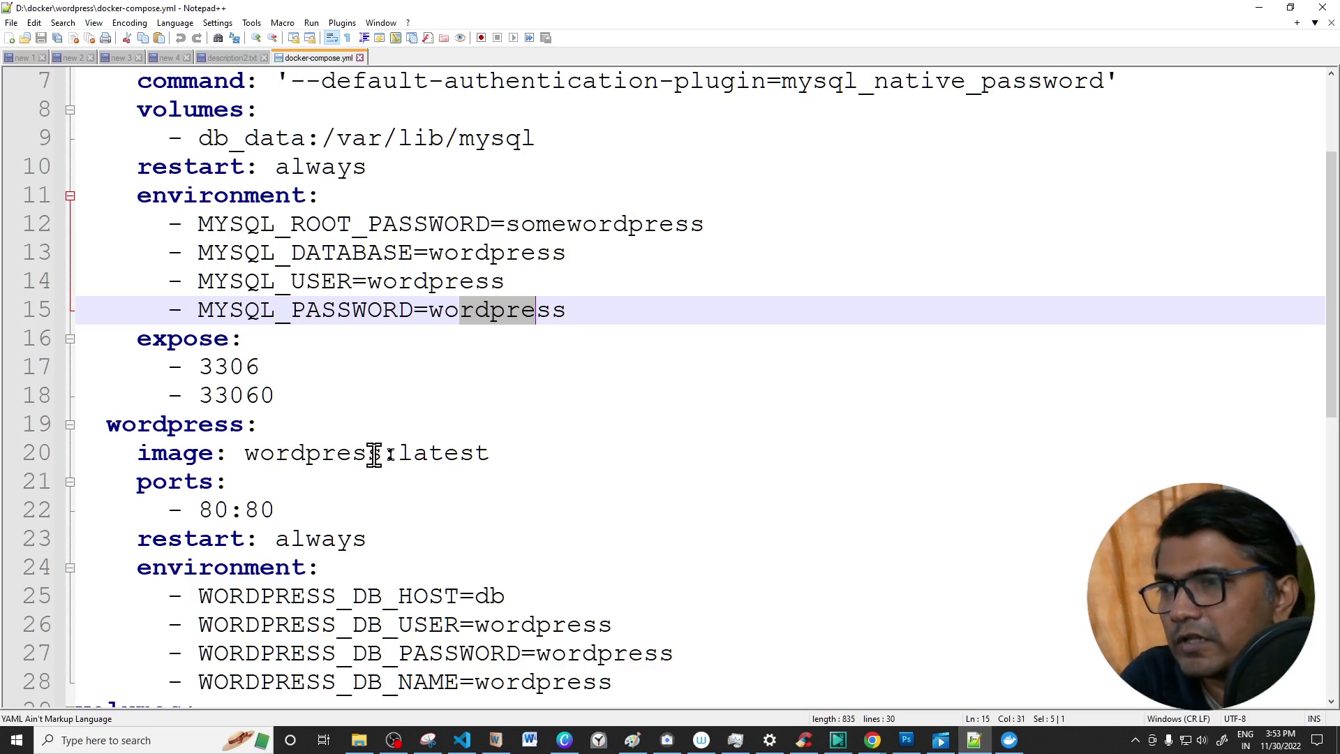
{"action": "scroll", "coordinate": [390, 471], "scroll_direction": "down", "scroll_amount": 3}
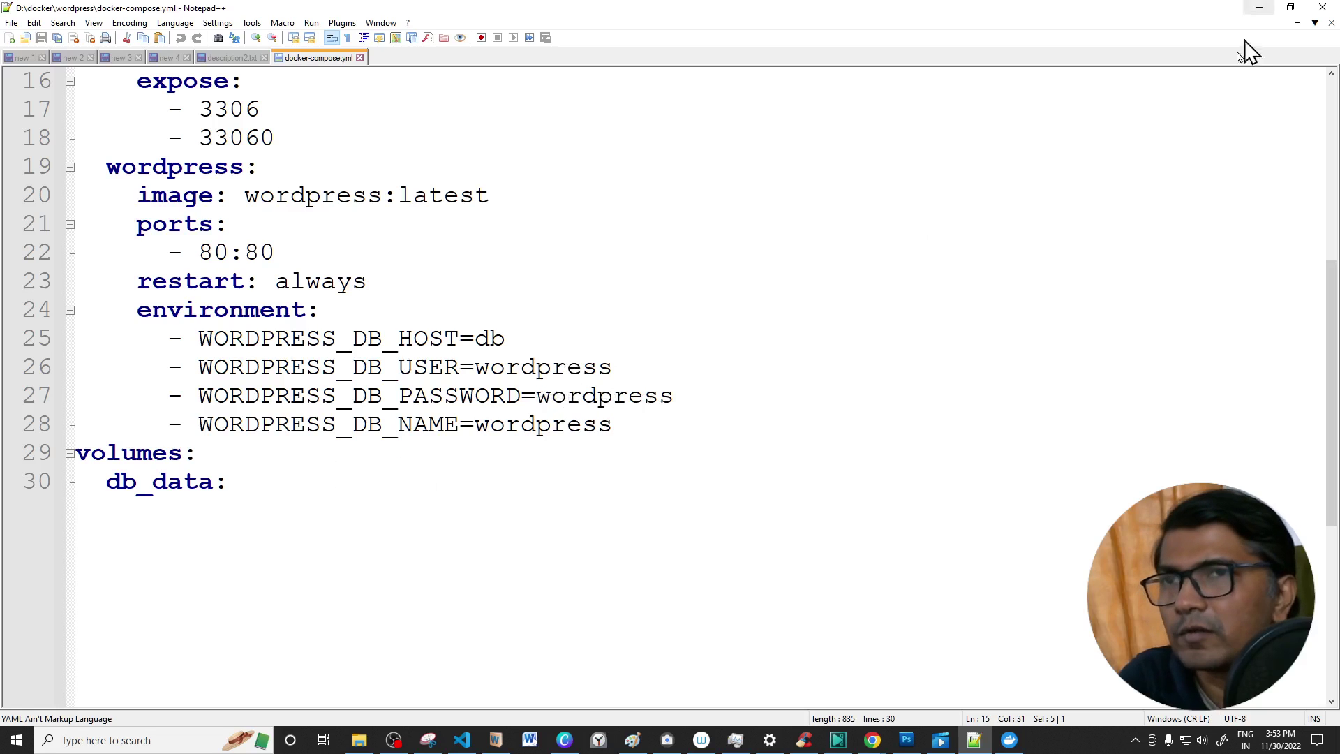
{"action": "scroll", "coordinate": [325, 375], "scroll_direction": "up", "scroll_amount": 2}
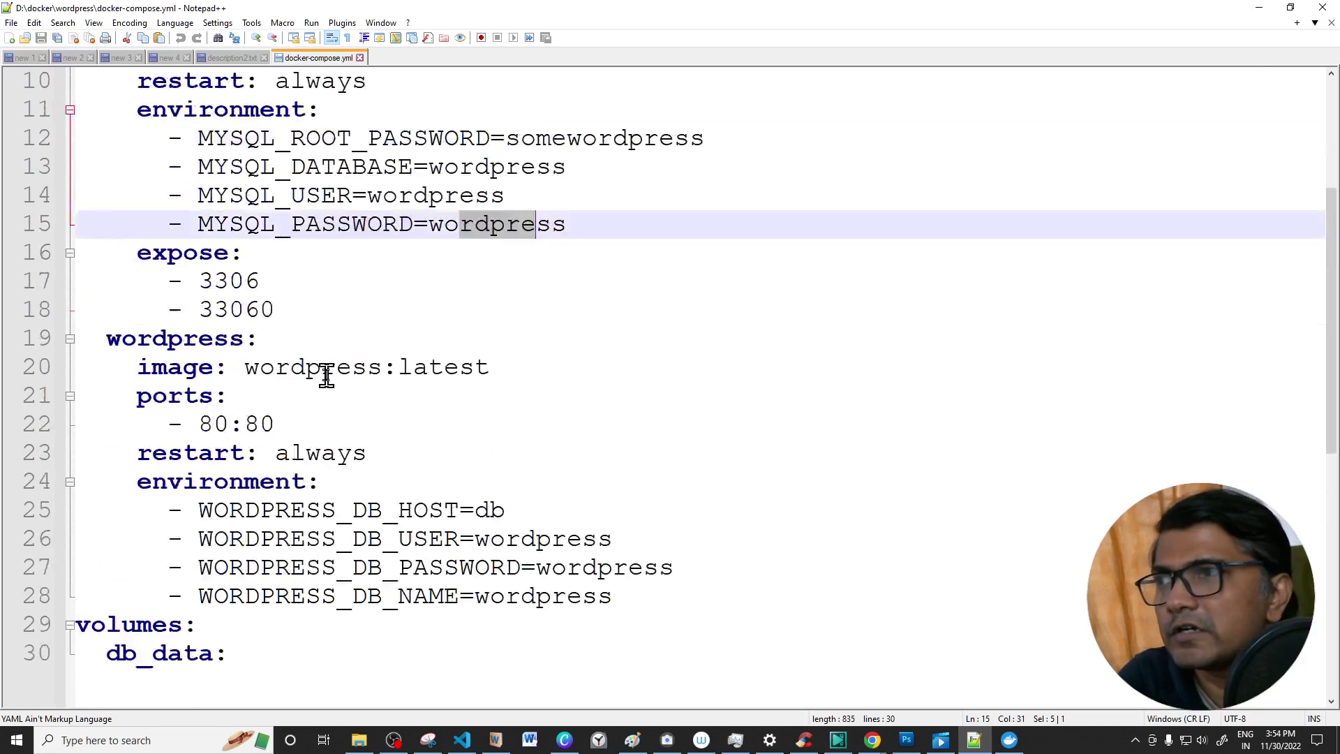
{"action": "scroll", "coordinate": [324, 375], "scroll_direction": "up", "scroll_amount": 3}
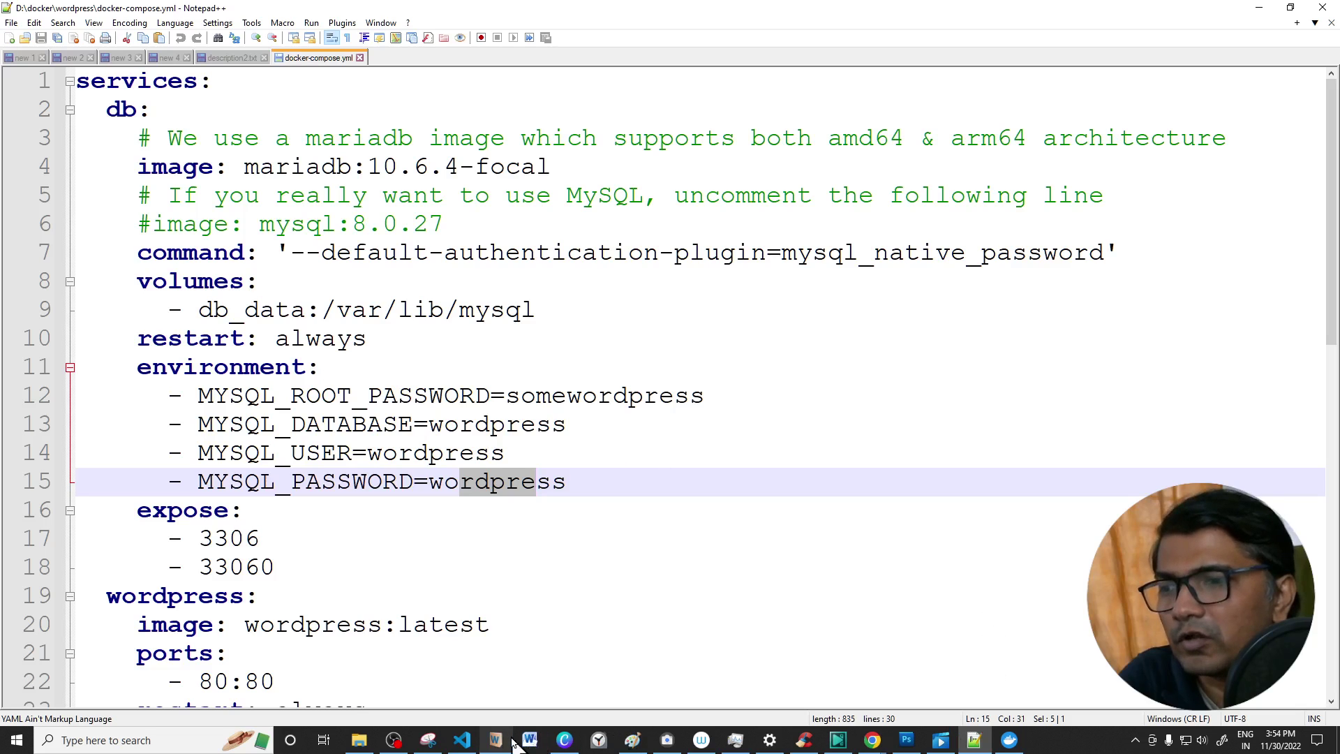
- Confirm in VS Code's terminal that the wordpress and db containers started, then bring up Docker Desktop
{"action": "left_click", "coordinate": [462, 739]}
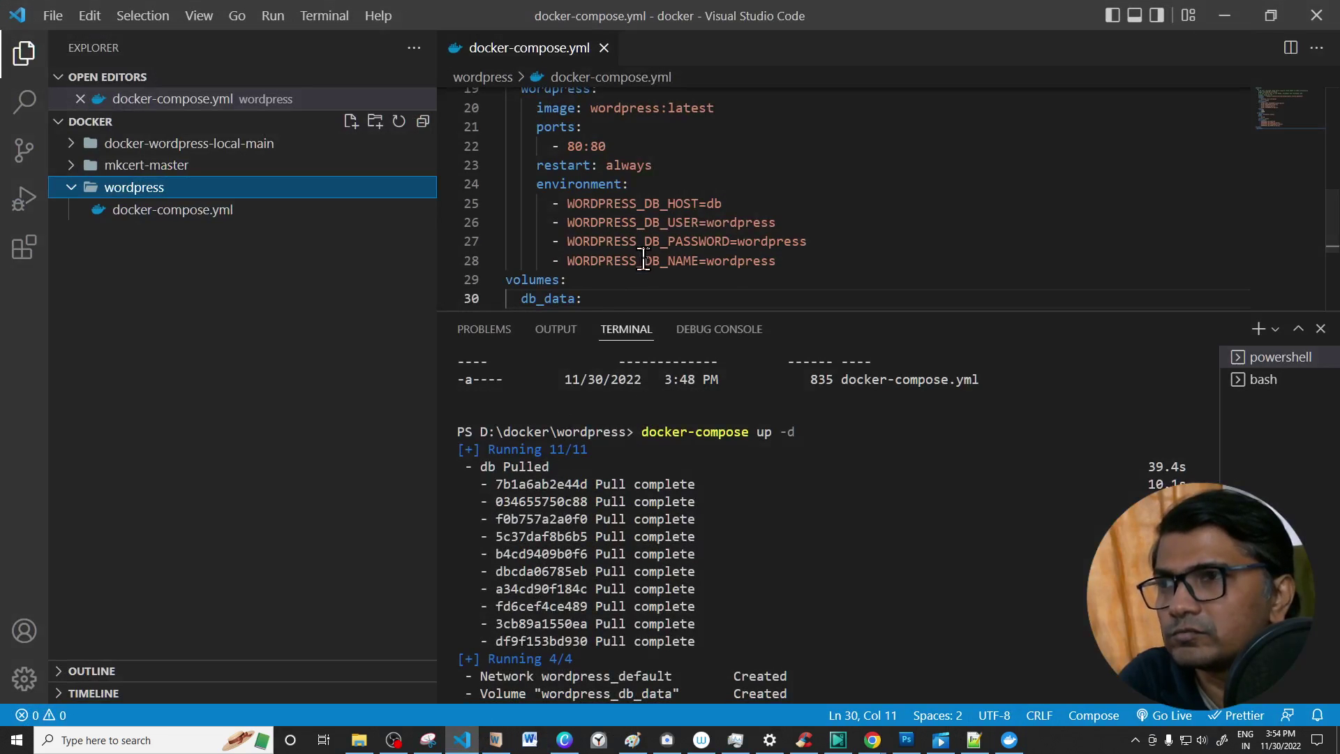
{"action": "left_click_drag", "start_coordinate": [750, 310], "coordinate": [750, 403]}
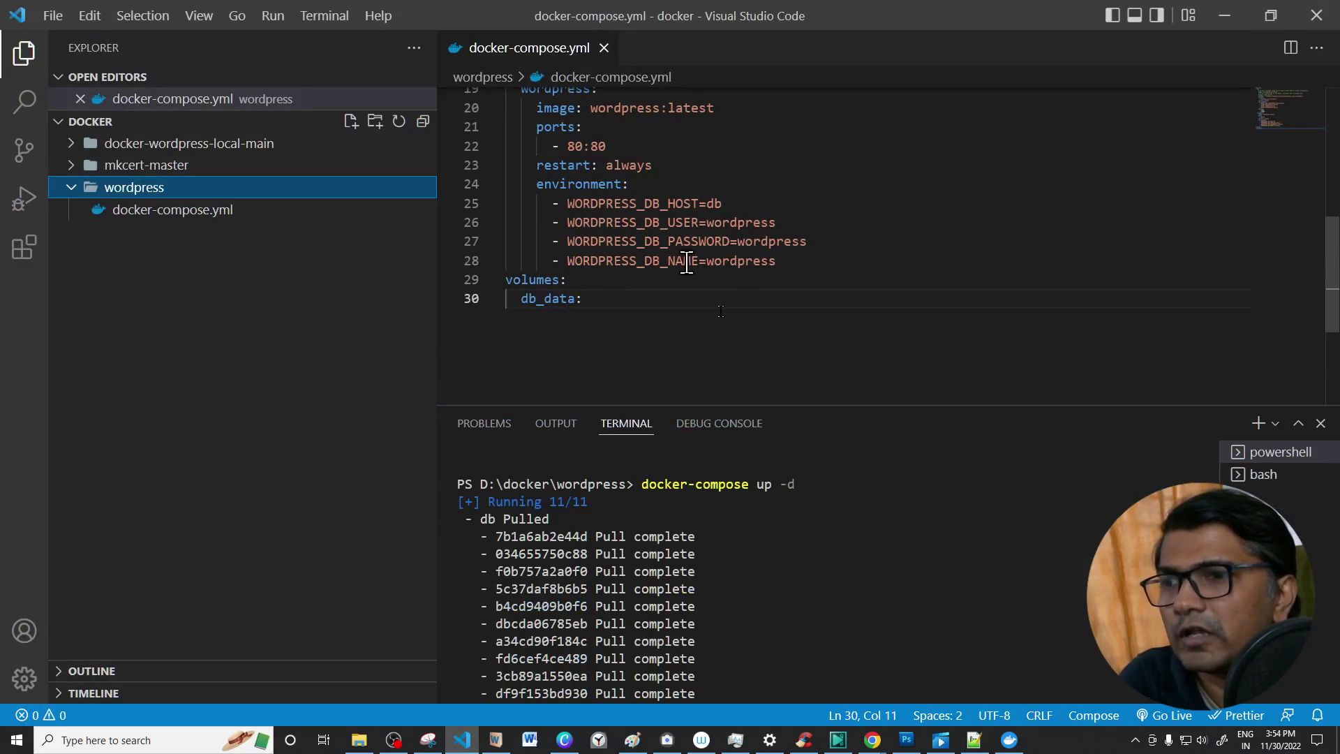
{"action": "scroll", "coordinate": [654, 331], "scroll_direction": "down", "scroll_amount": 1}
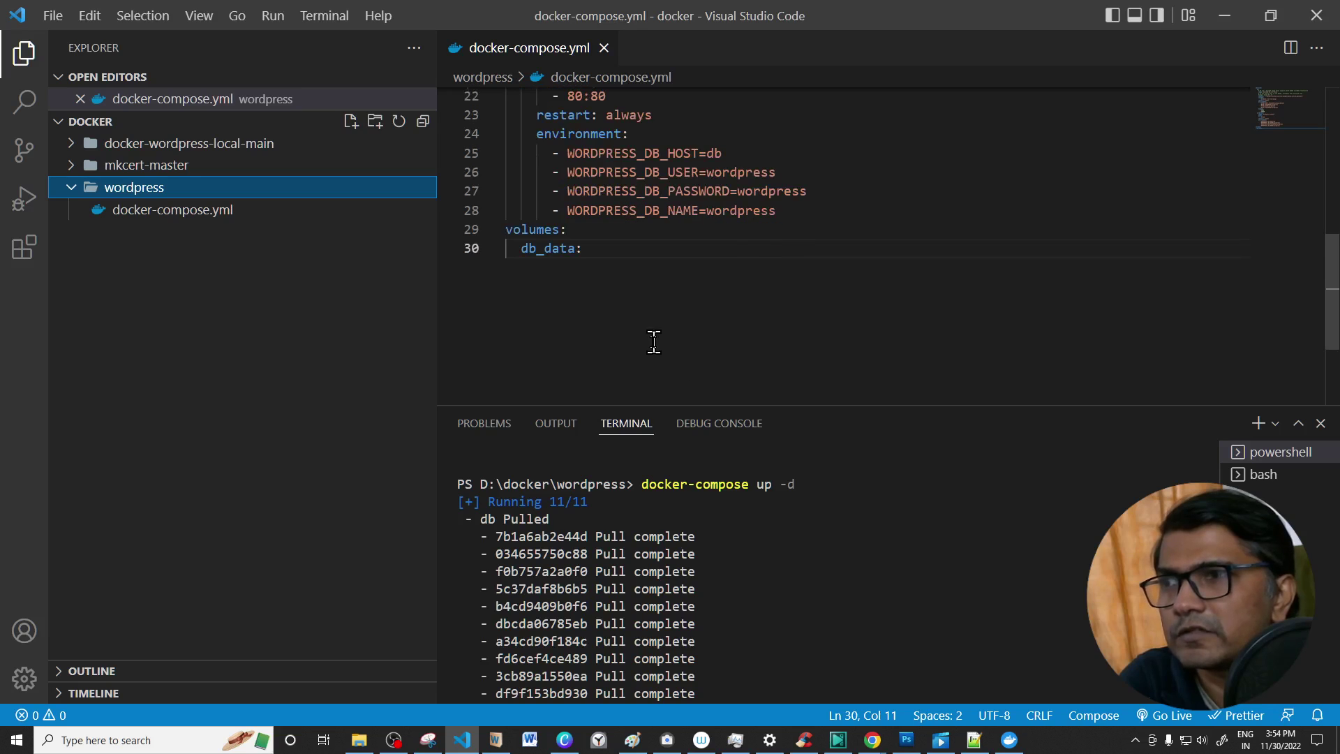
{"action": "scroll", "coordinate": [653, 338], "scroll_direction": "up", "scroll_amount": 2}
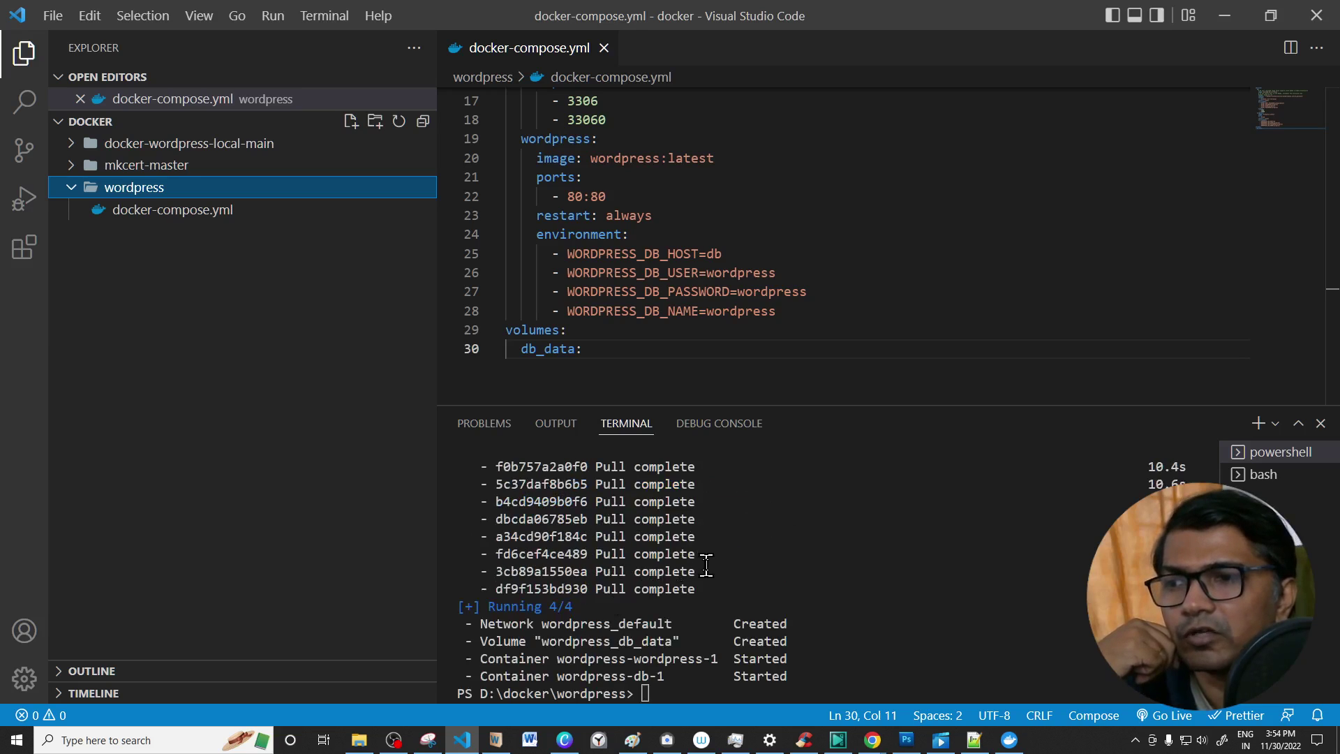
{"action": "scroll", "coordinate": [707, 566], "scroll_direction": "down", "scroll_amount": 2}
{"action": "scroll", "coordinate": [693, 539], "scroll_direction": "up", "scroll_amount": 4}
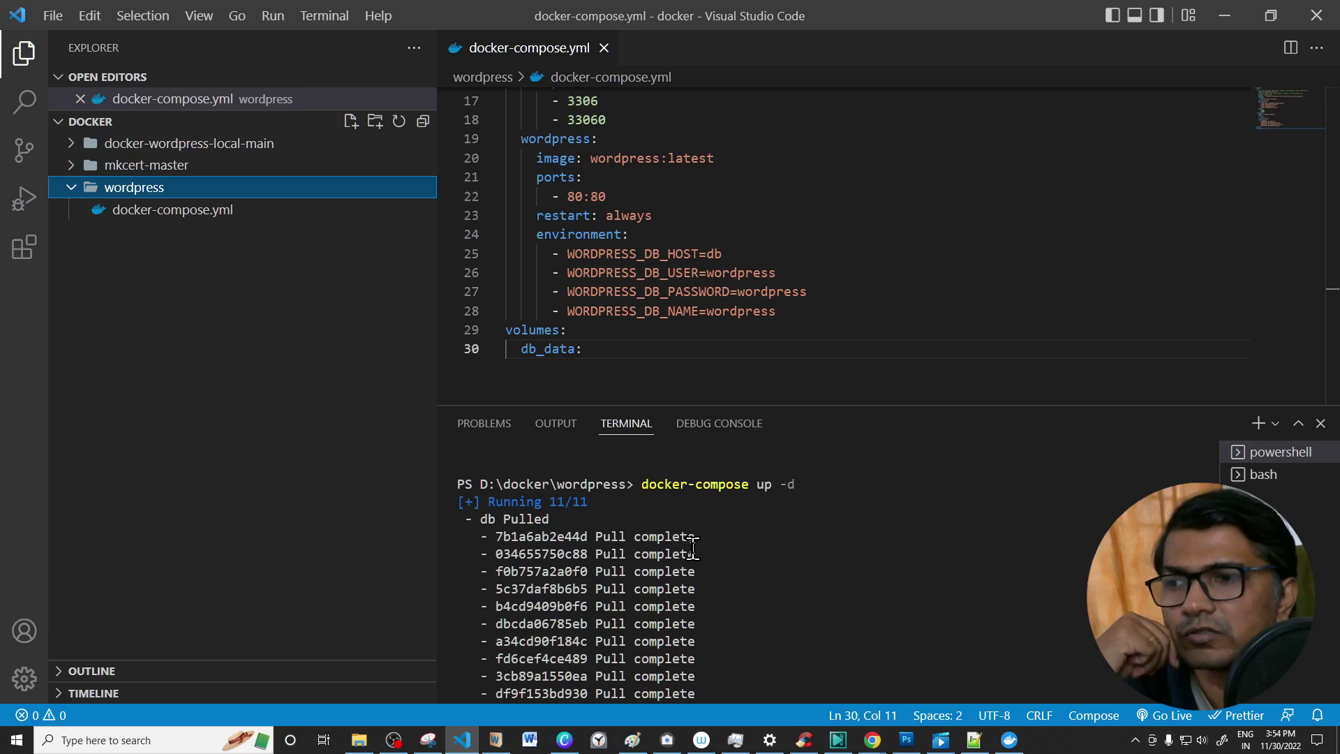
{"action": "scroll", "coordinate": [694, 545], "scroll_direction": "down", "scroll_amount": 2}
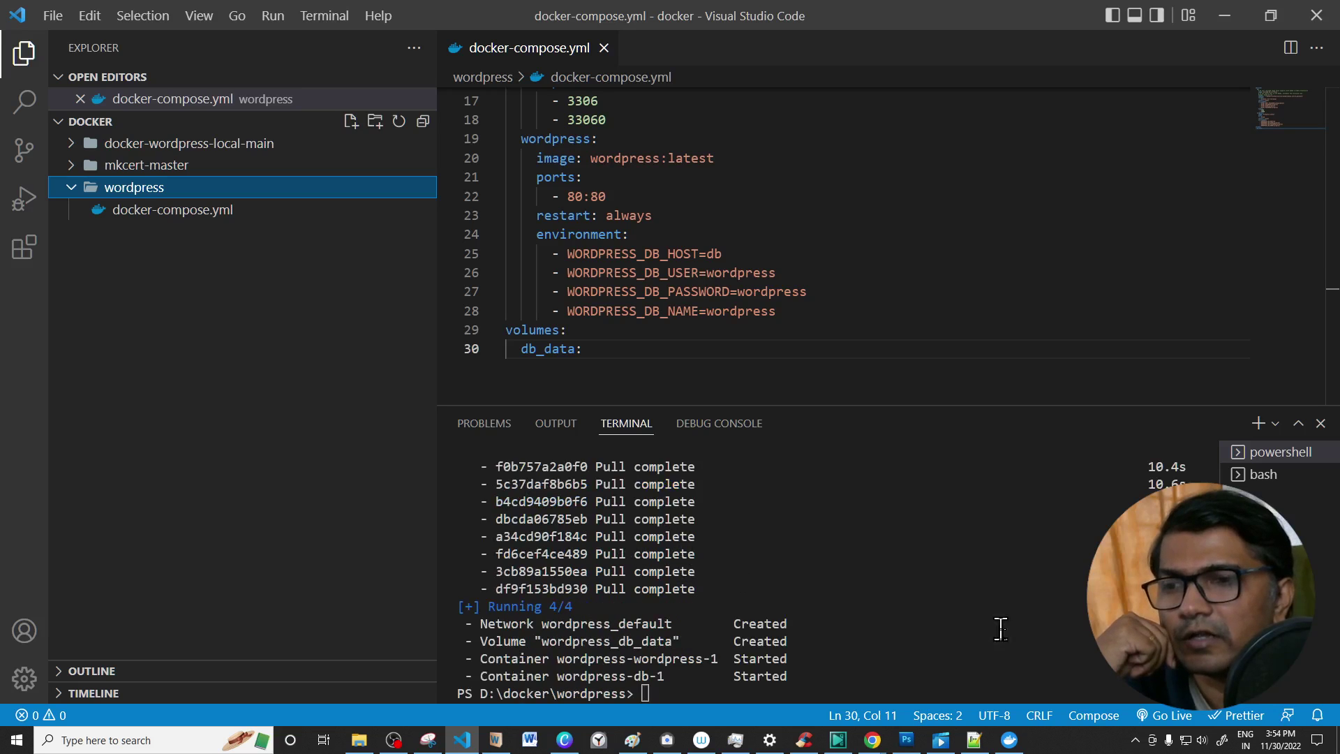
{"action": "left_click", "coordinate": [1008, 740]}
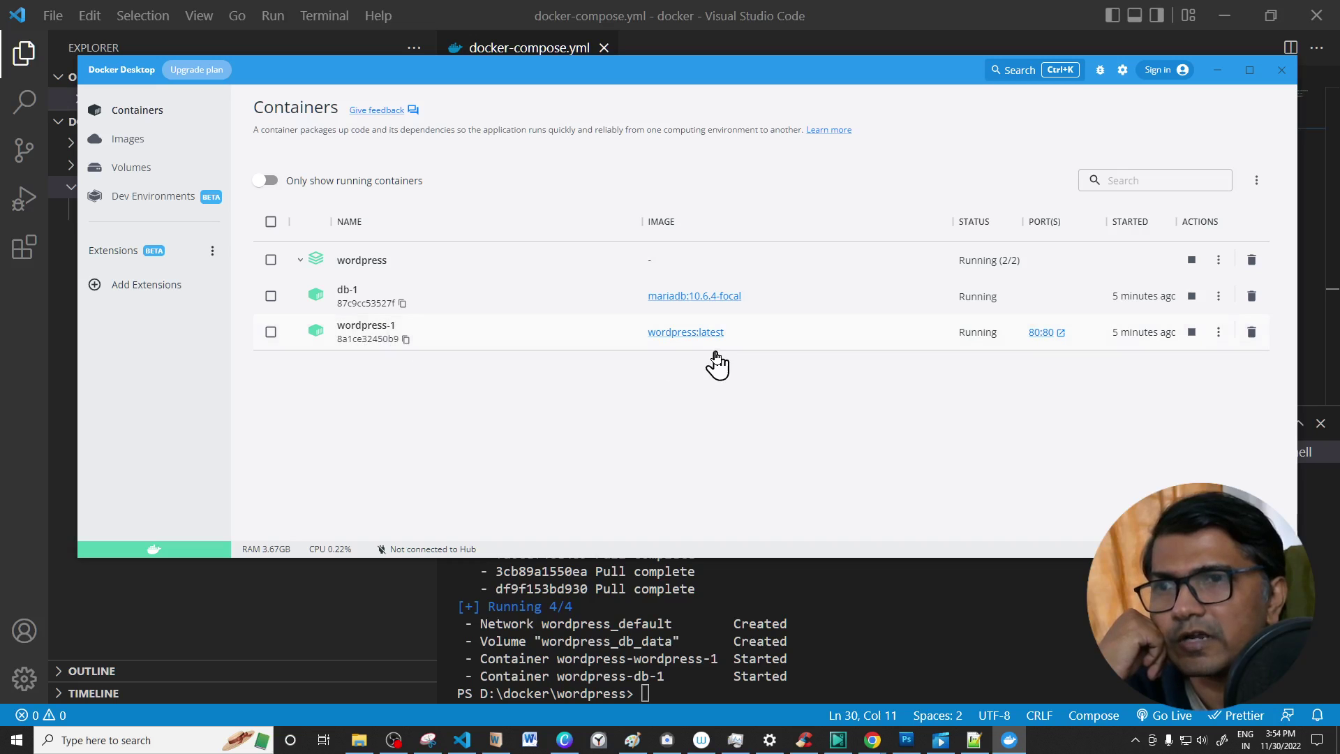
- View the wordpress:latest image layers, then minimize Docker Desktop
{"action": "left_click", "coordinate": [700, 334]}
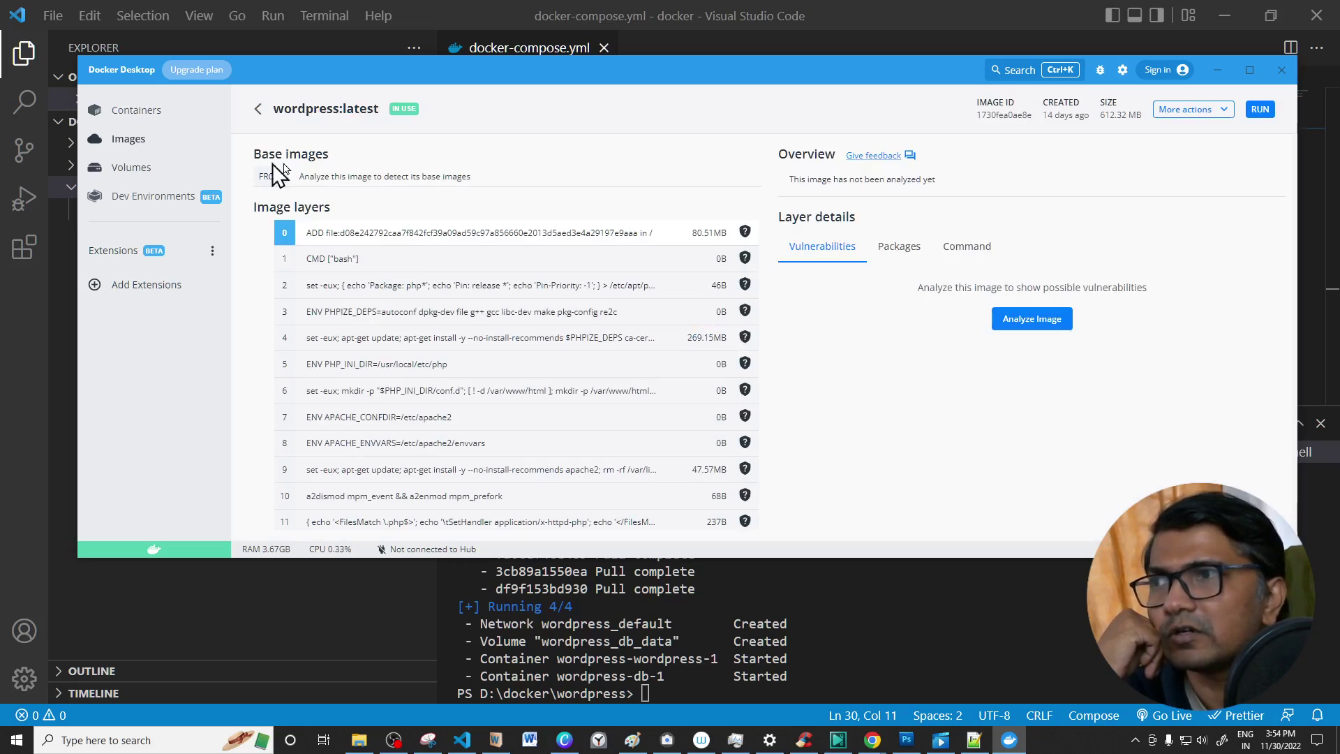
{"action": "left_click", "coordinate": [1218, 70]}
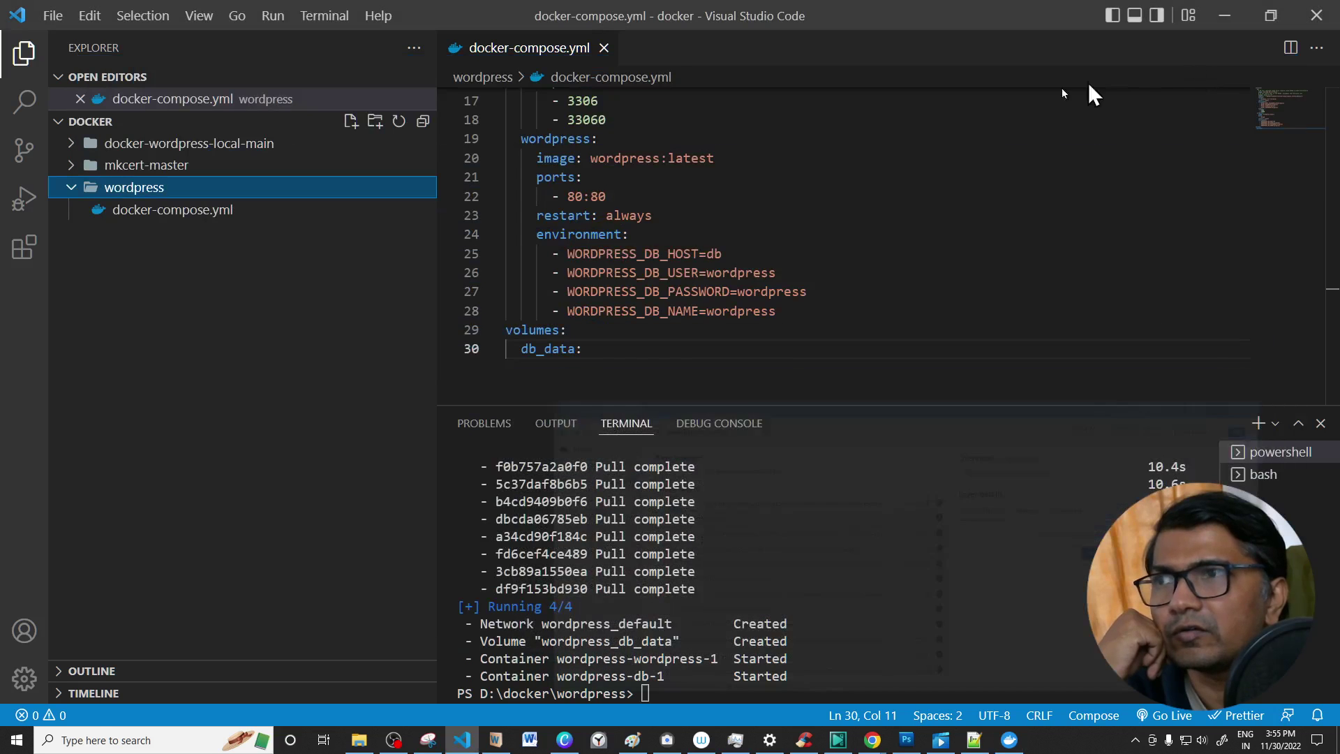
- Bring up the WordPress installer, pass language selection, and start entering site title 'My test site'
{"action": "left_click", "coordinate": [872, 739]}
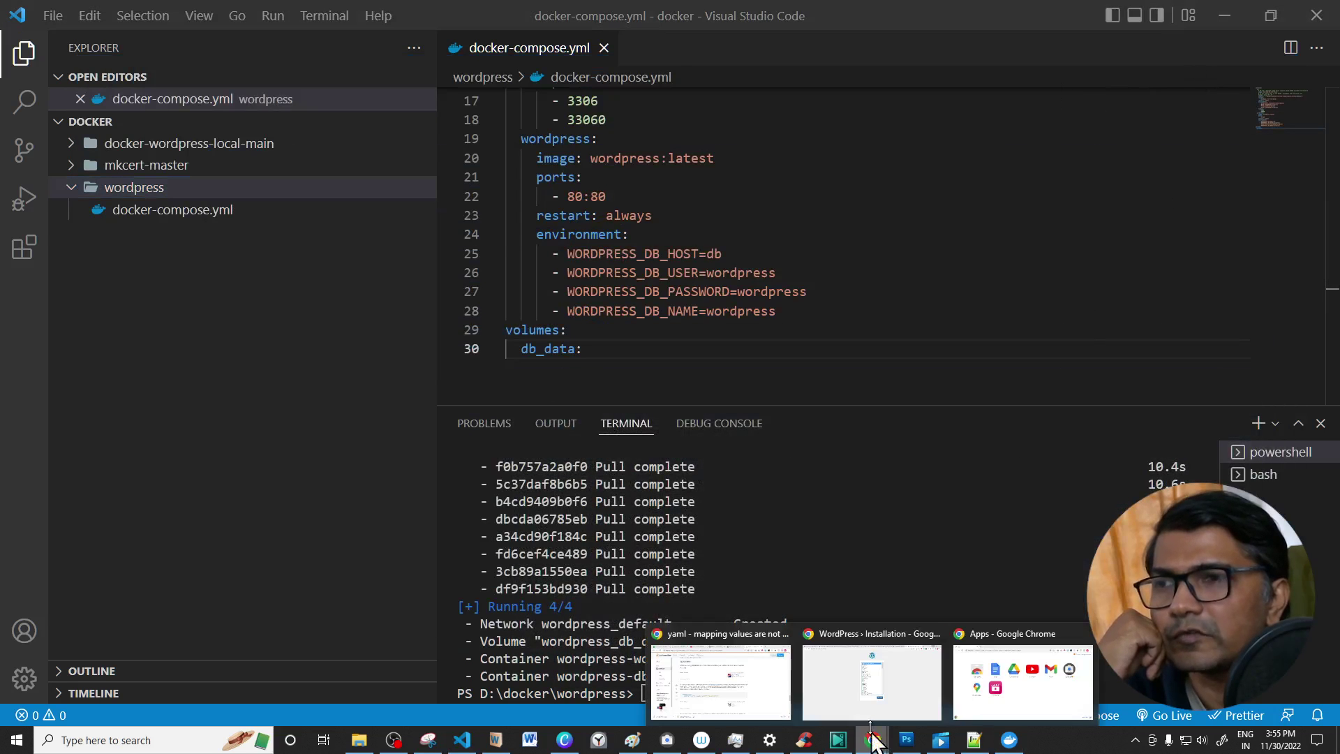
{"action": "left_click", "coordinate": [873, 681]}
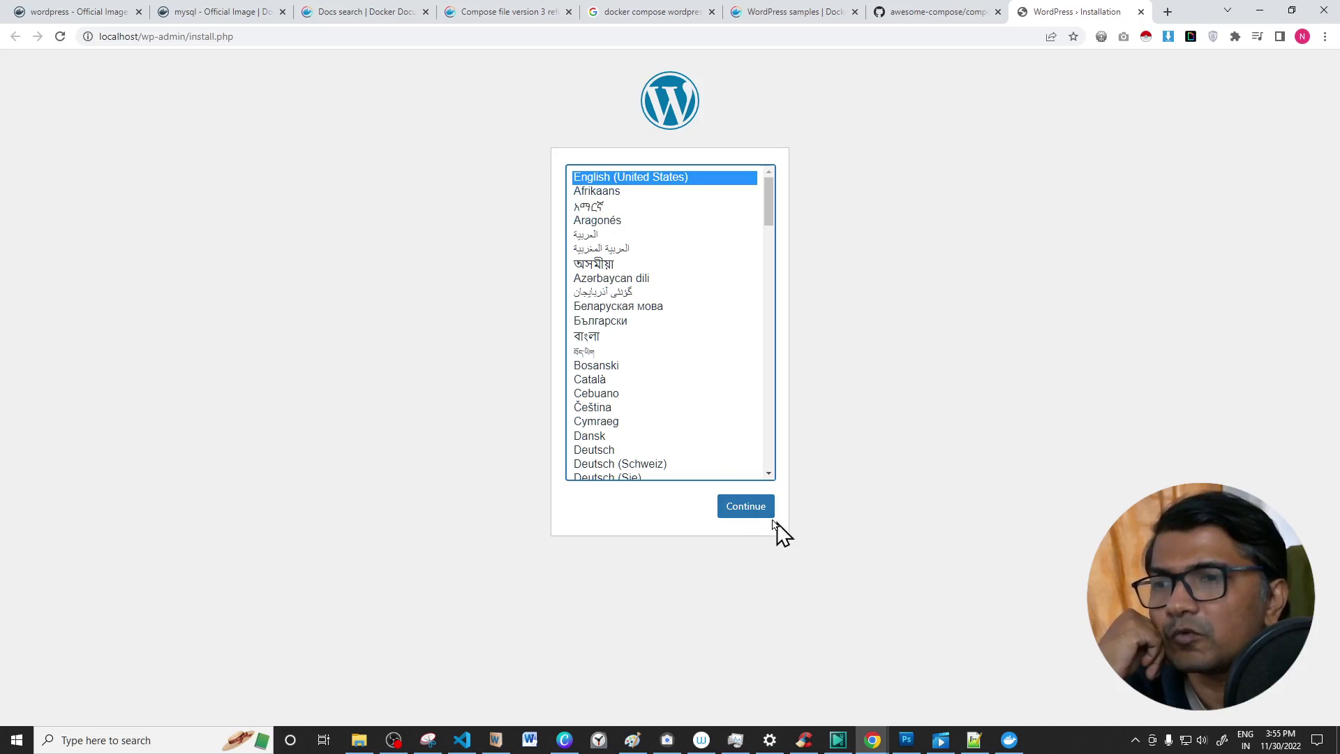
{"action": "left_click", "coordinate": [757, 513]}
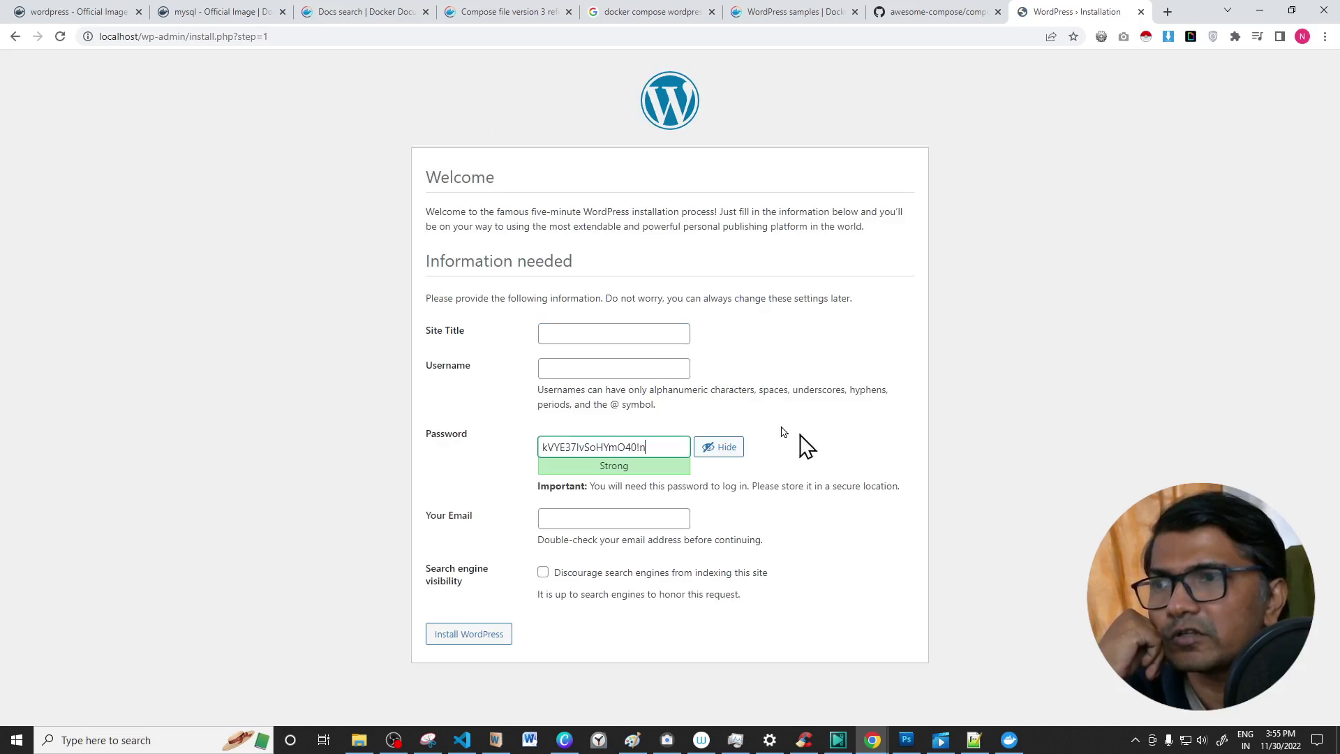
{"action": "left_click", "coordinate": [586, 332]}
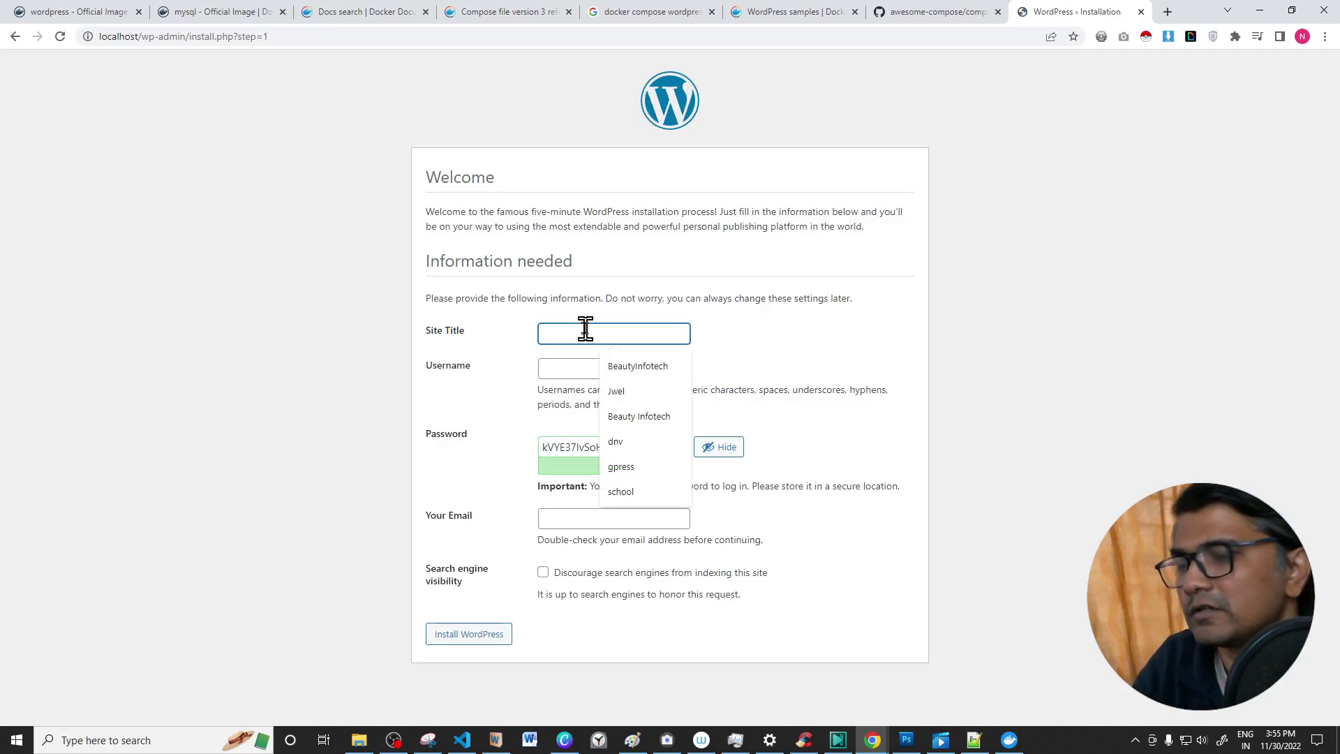
{"action": "type", "text": "My test site"}
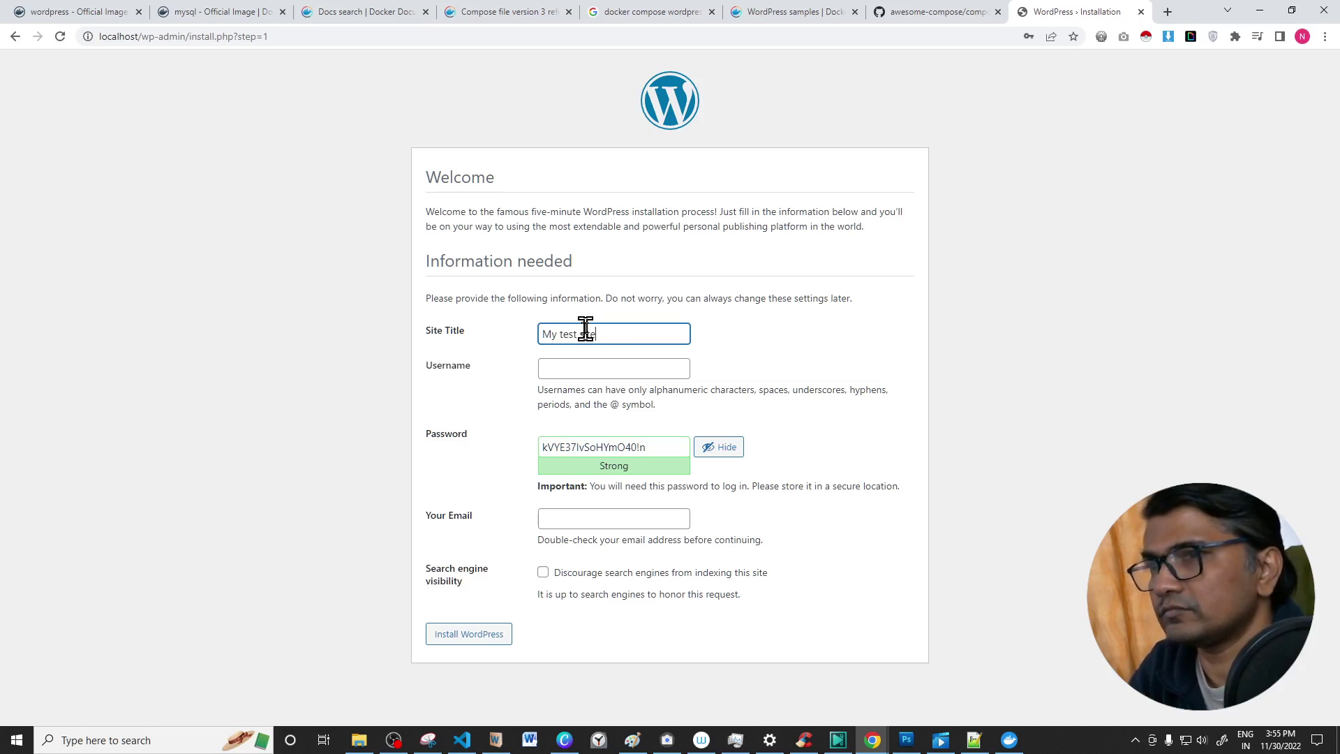
- Set username admin with a weak password and confirm its use
{"action": "left_click", "coordinate": [586, 373]}
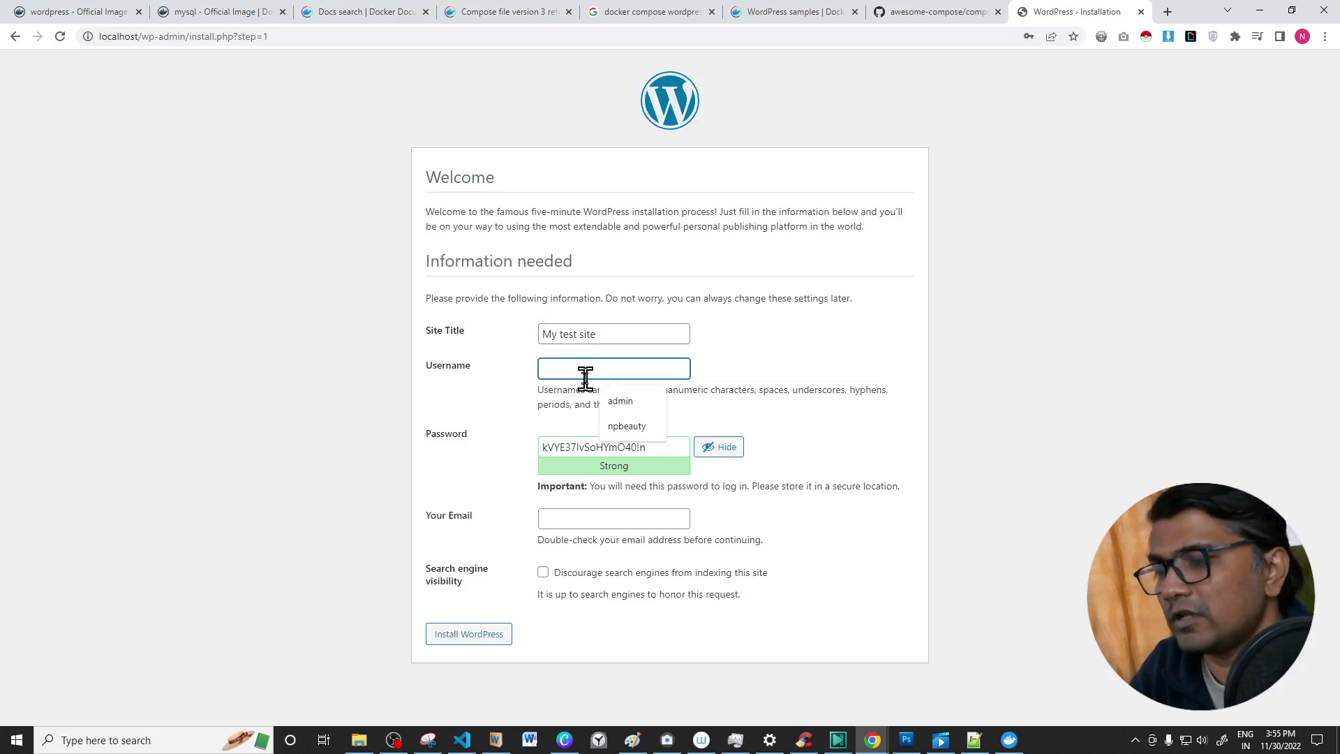
{"action": "left_click", "coordinate": [642, 402]}
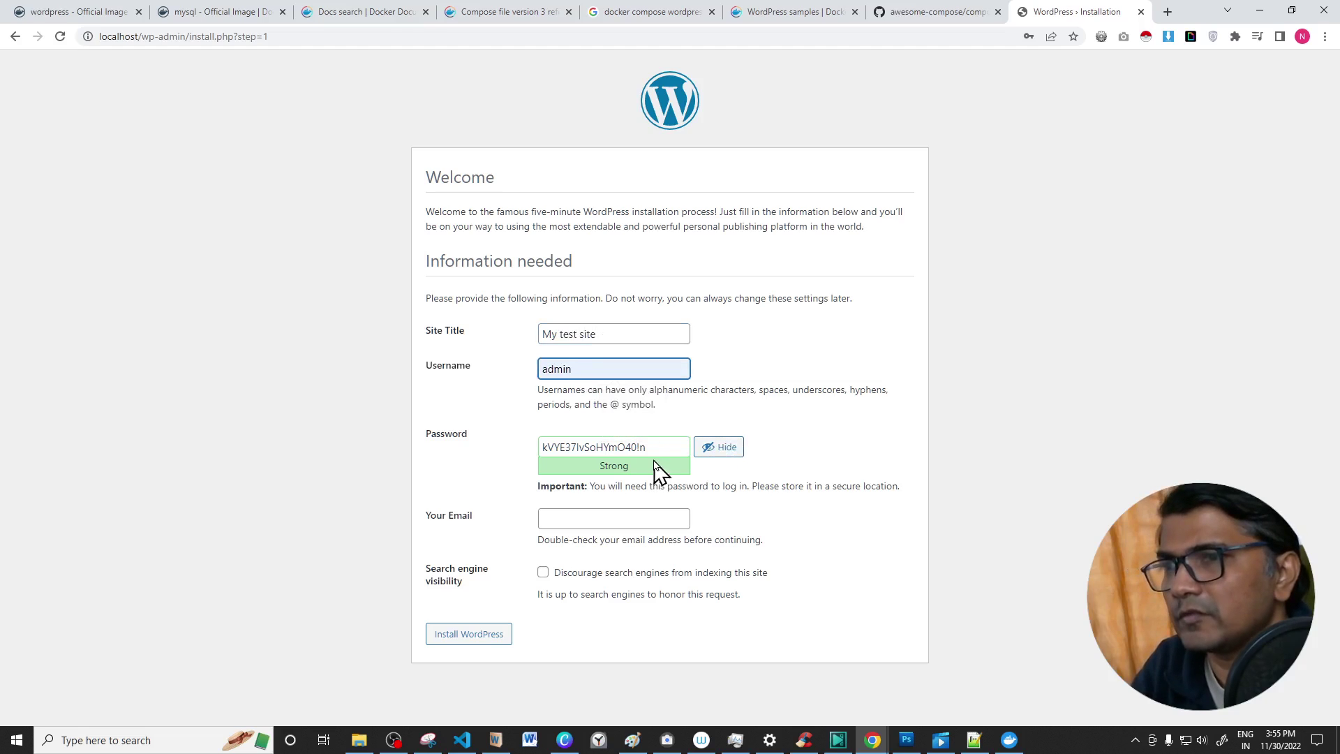
{"action": "left_click_drag", "start_coordinate": [649, 448], "coordinate": [545, 438]}
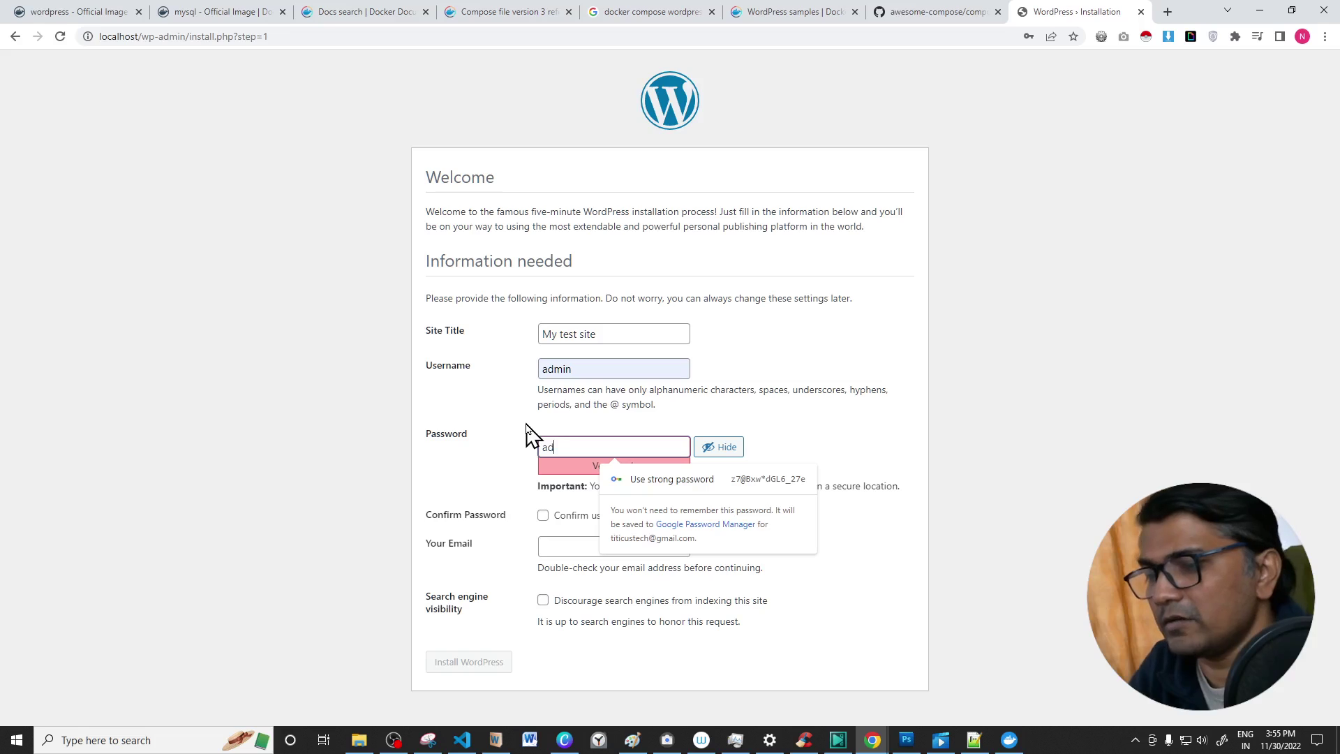
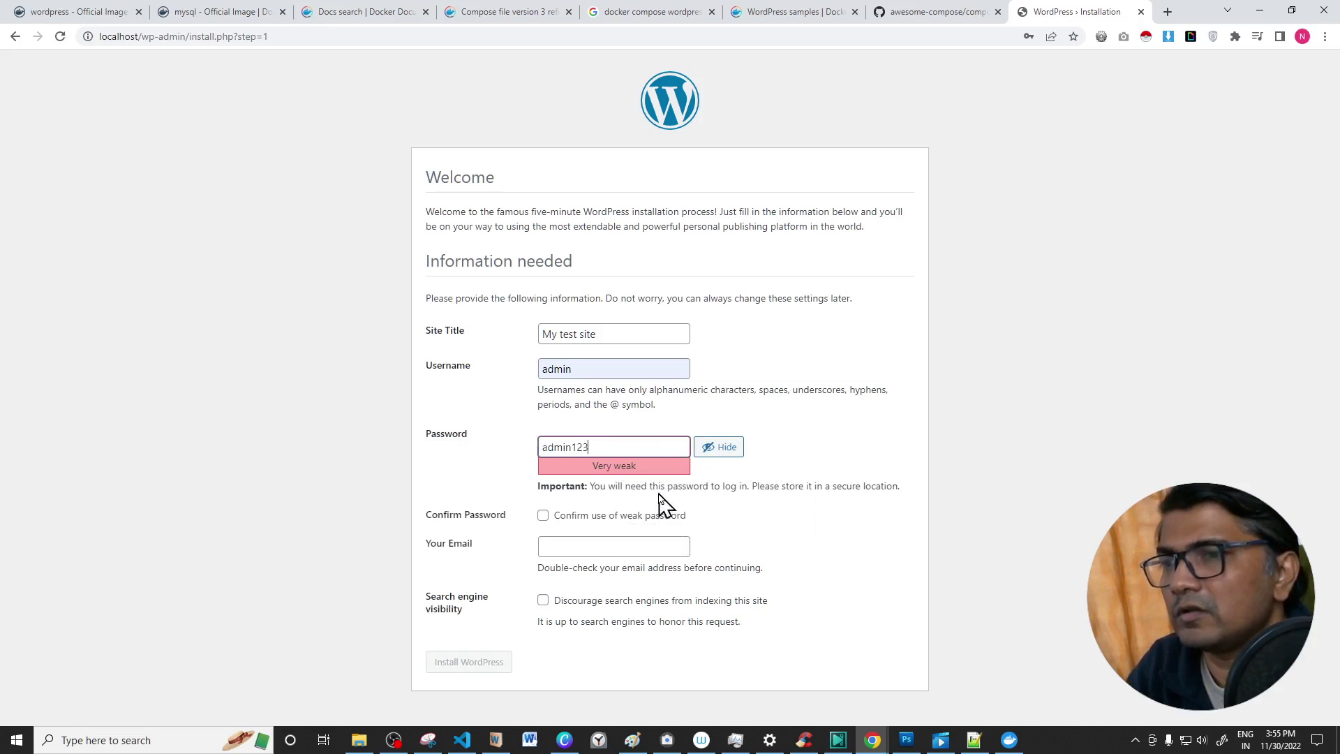
{"action": "left_click", "coordinate": [543, 517]}
- Use the suggested email, install WordPress, and dismiss Chrome's breach and save-password prompts
{"action": "left_click", "coordinate": [577, 549]}
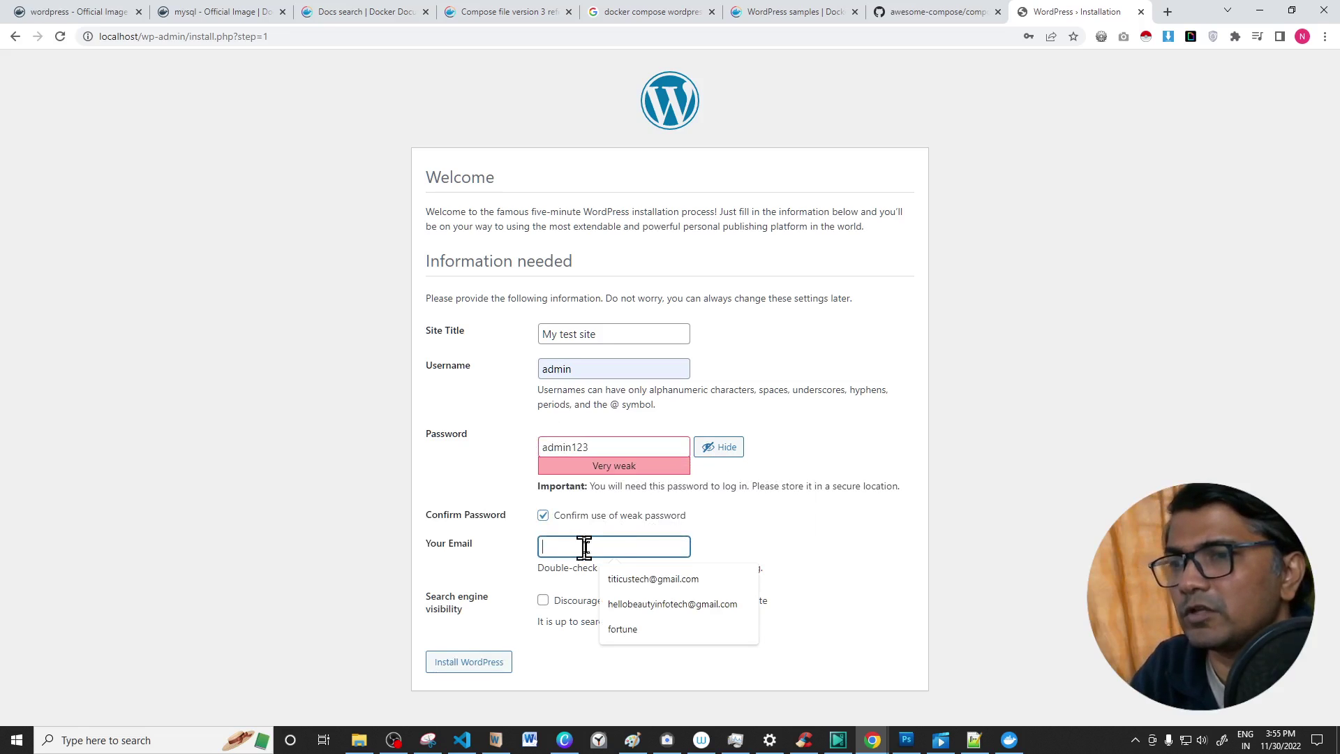
{"action": "left_click", "coordinate": [646, 582]}
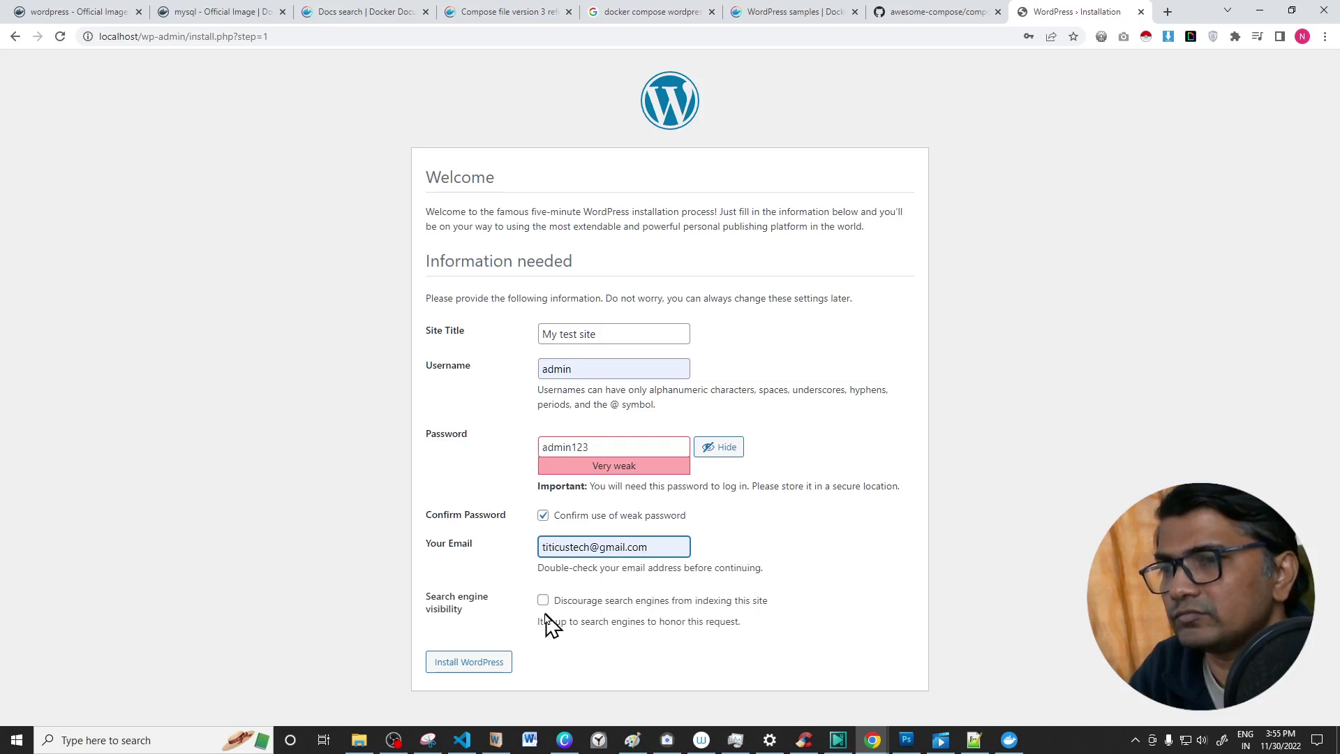
{"action": "left_click", "coordinate": [471, 666]}
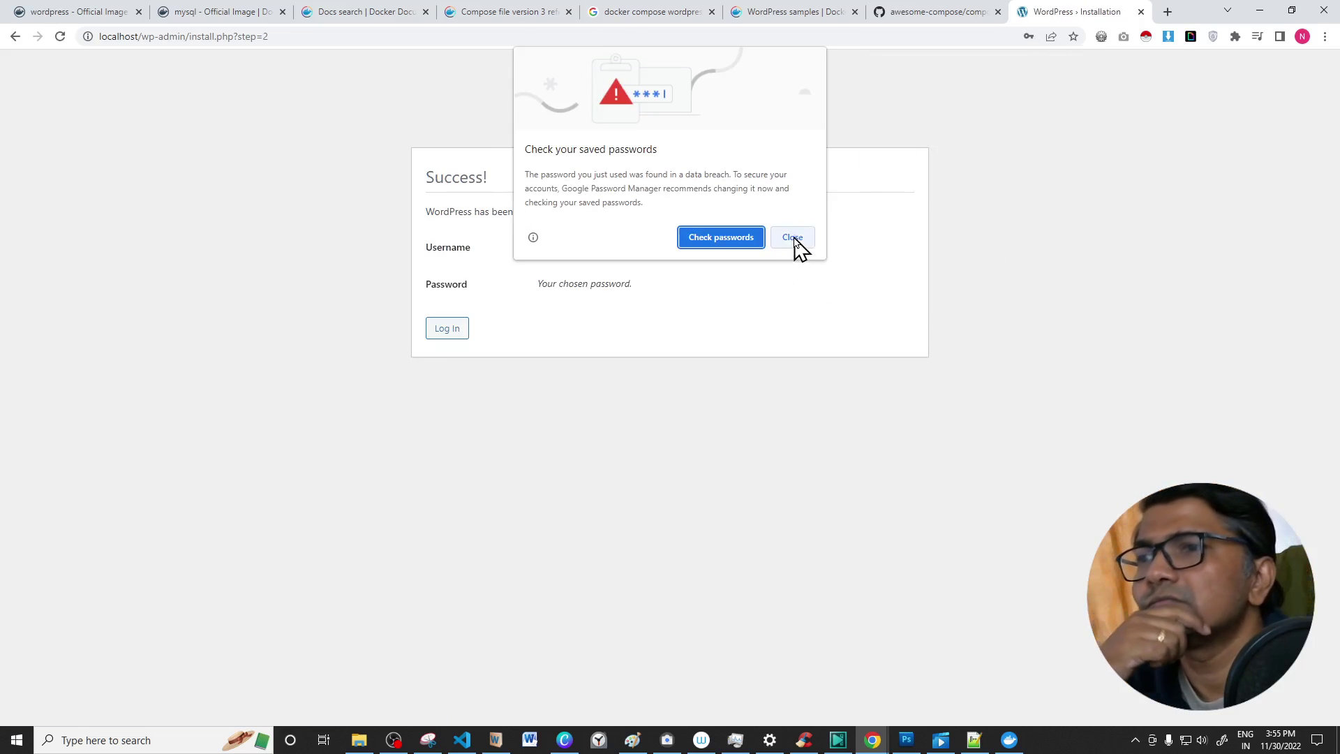
{"action": "left_click", "coordinate": [792, 236]}
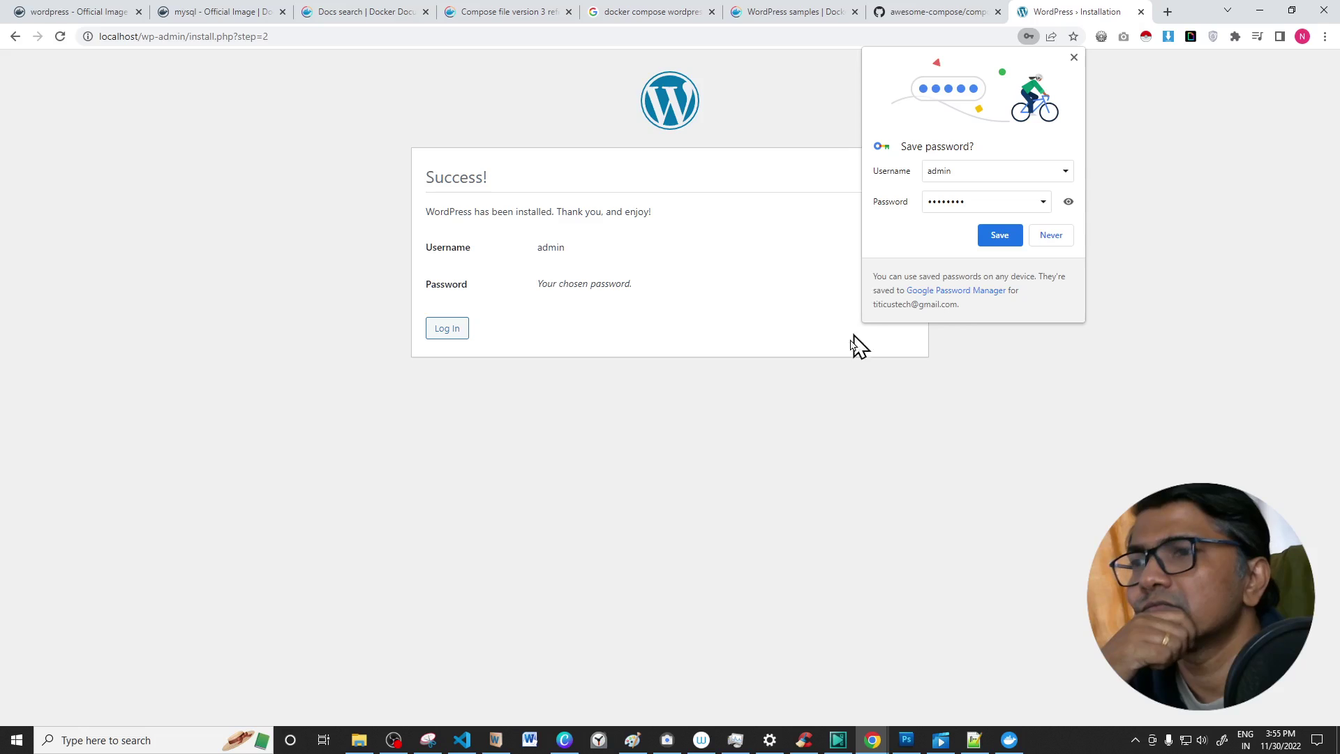
{"action": "left_click", "coordinate": [1050, 237]}
- Log in to My test site with username admin and its password
{"action": "left_click", "coordinate": [447, 334]}
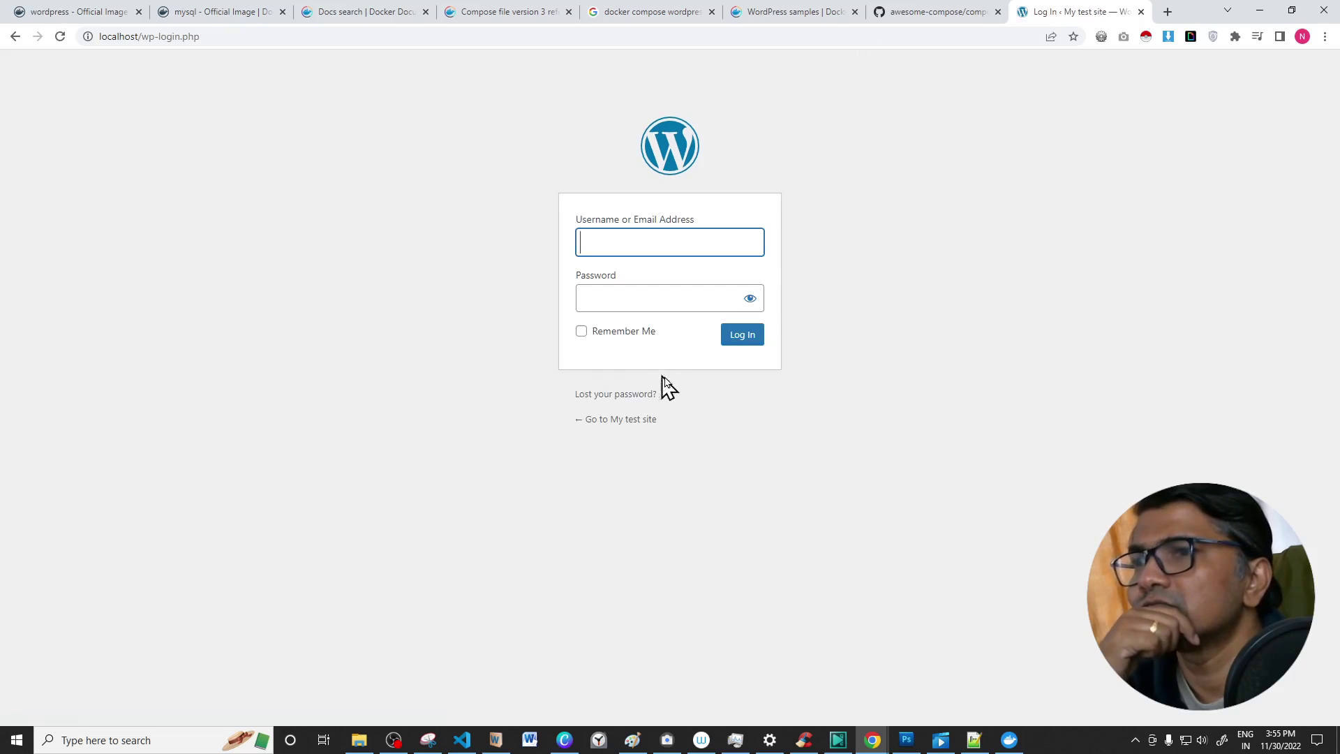
{"action": "type", "text": "admin"}
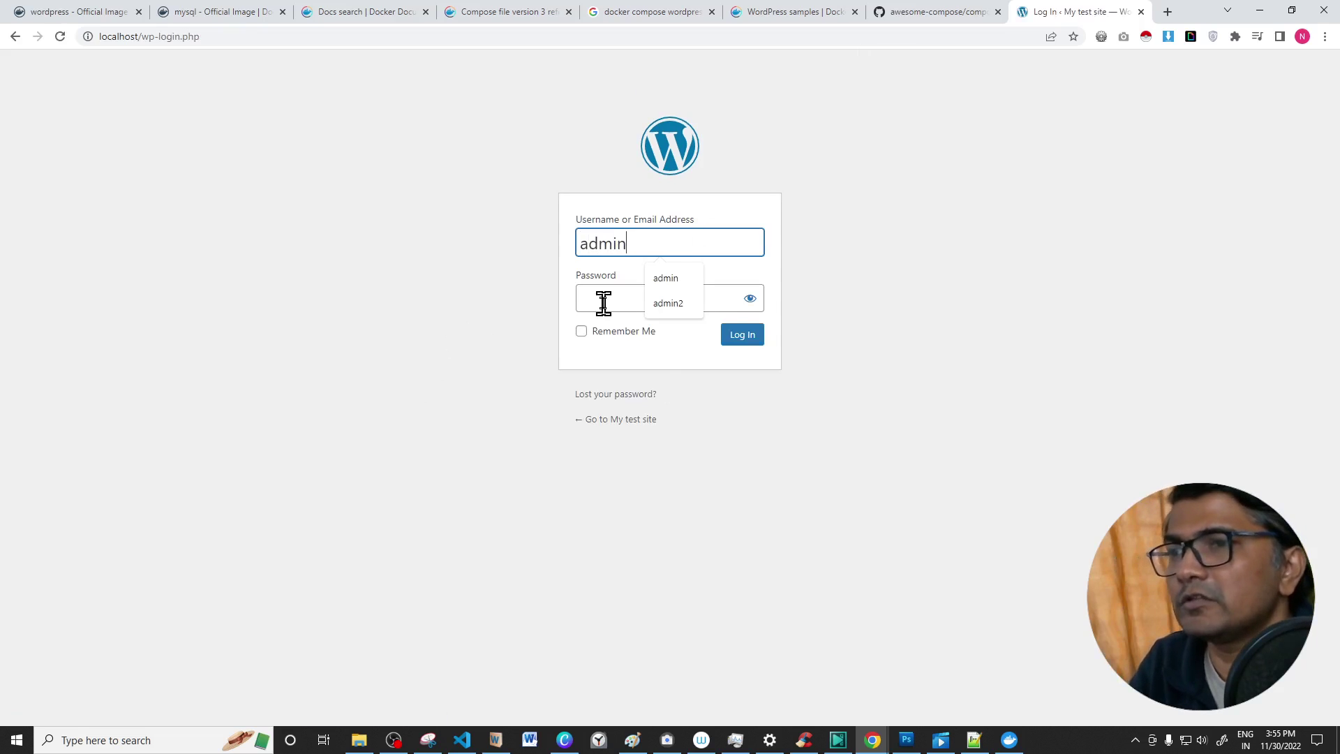
{"action": "left_click", "coordinate": [603, 303]}
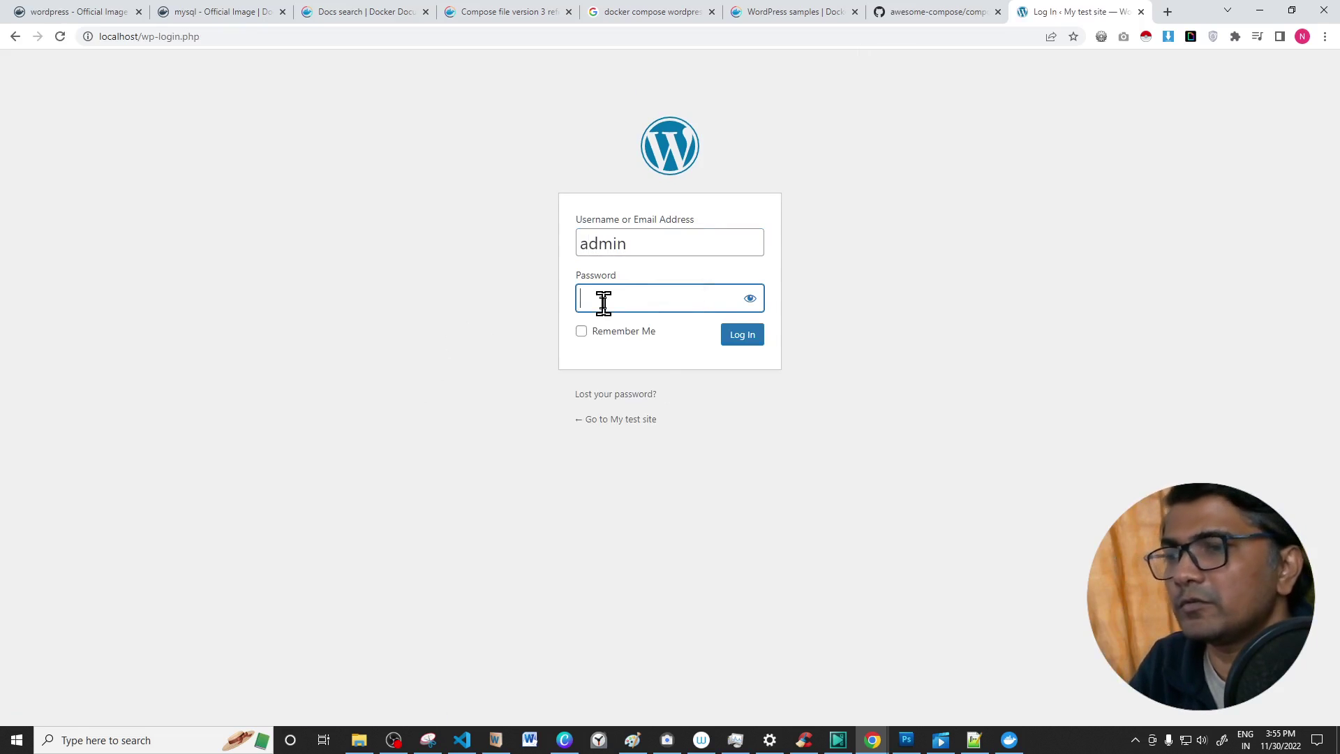
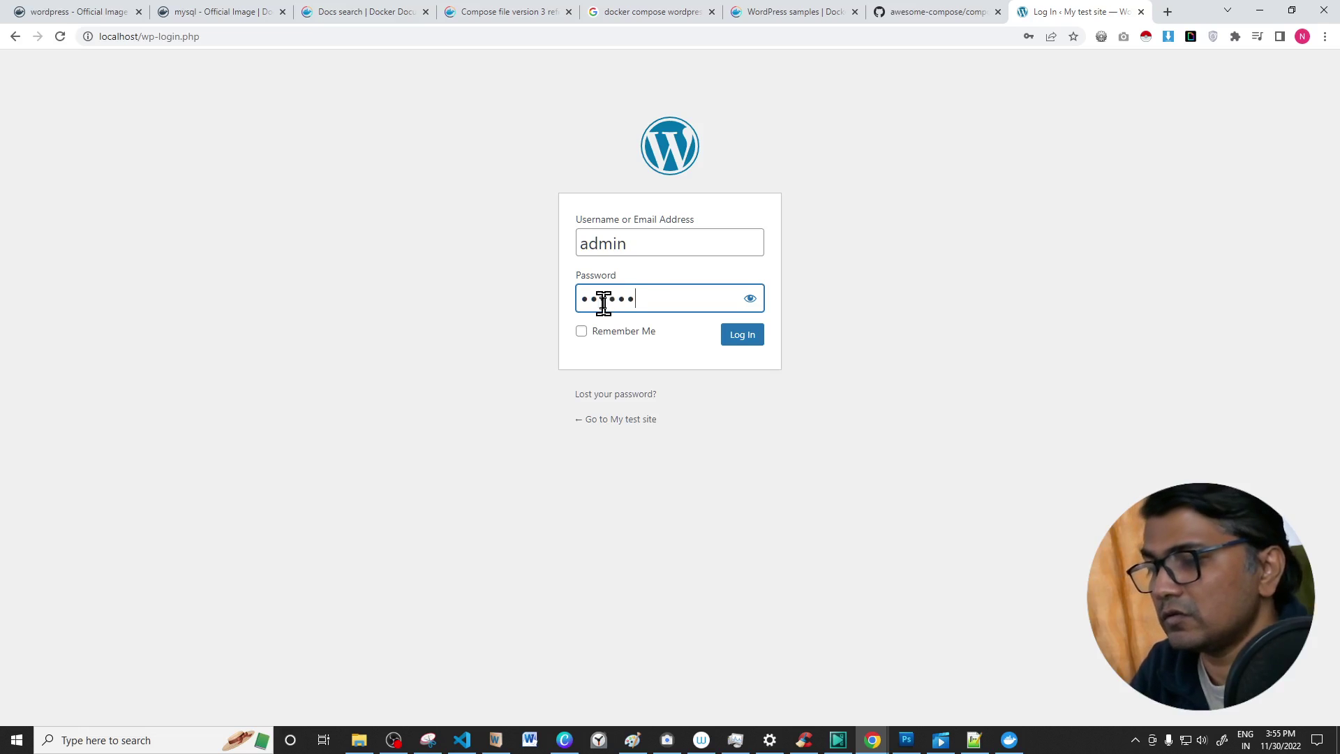
{"action": "left_click", "coordinate": [746, 346]}
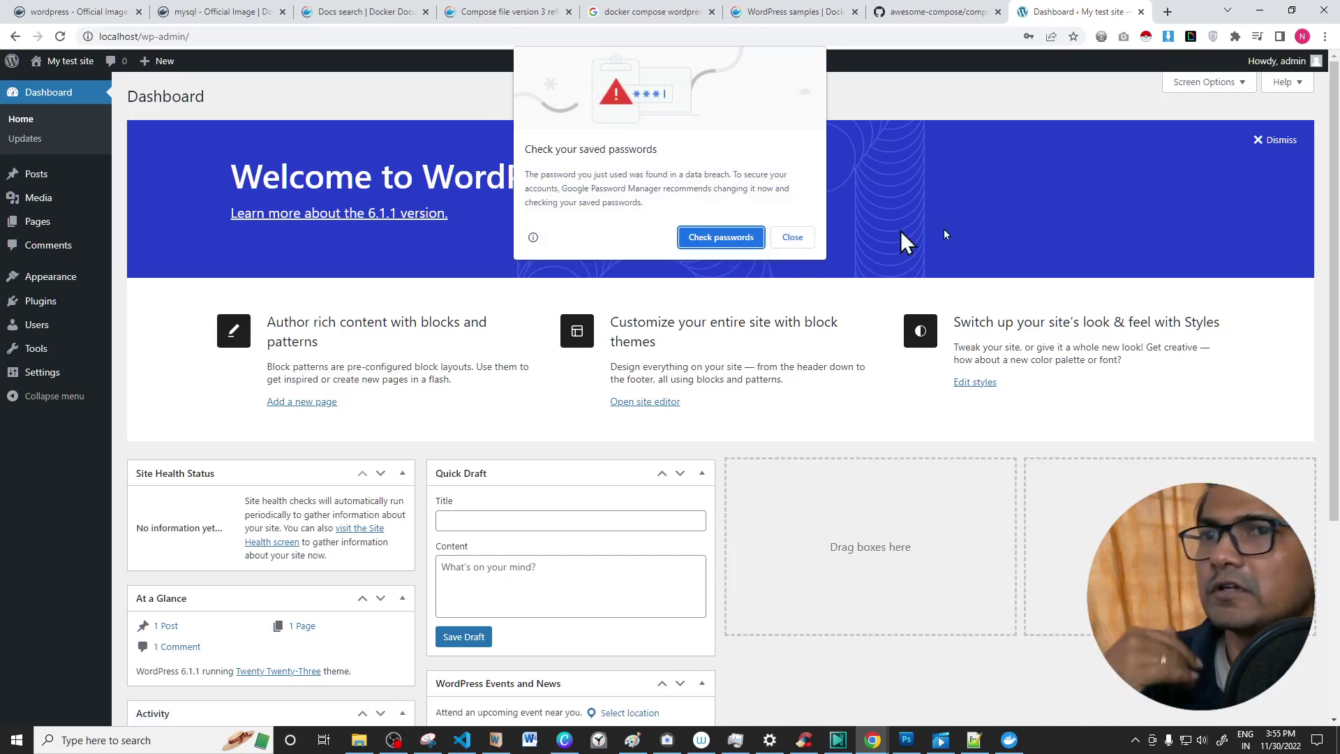
- Close the breach warning, dismiss the dashboard Welcome panel, and bring up Docker Desktop
{"action": "left_click", "coordinate": [781, 233]}
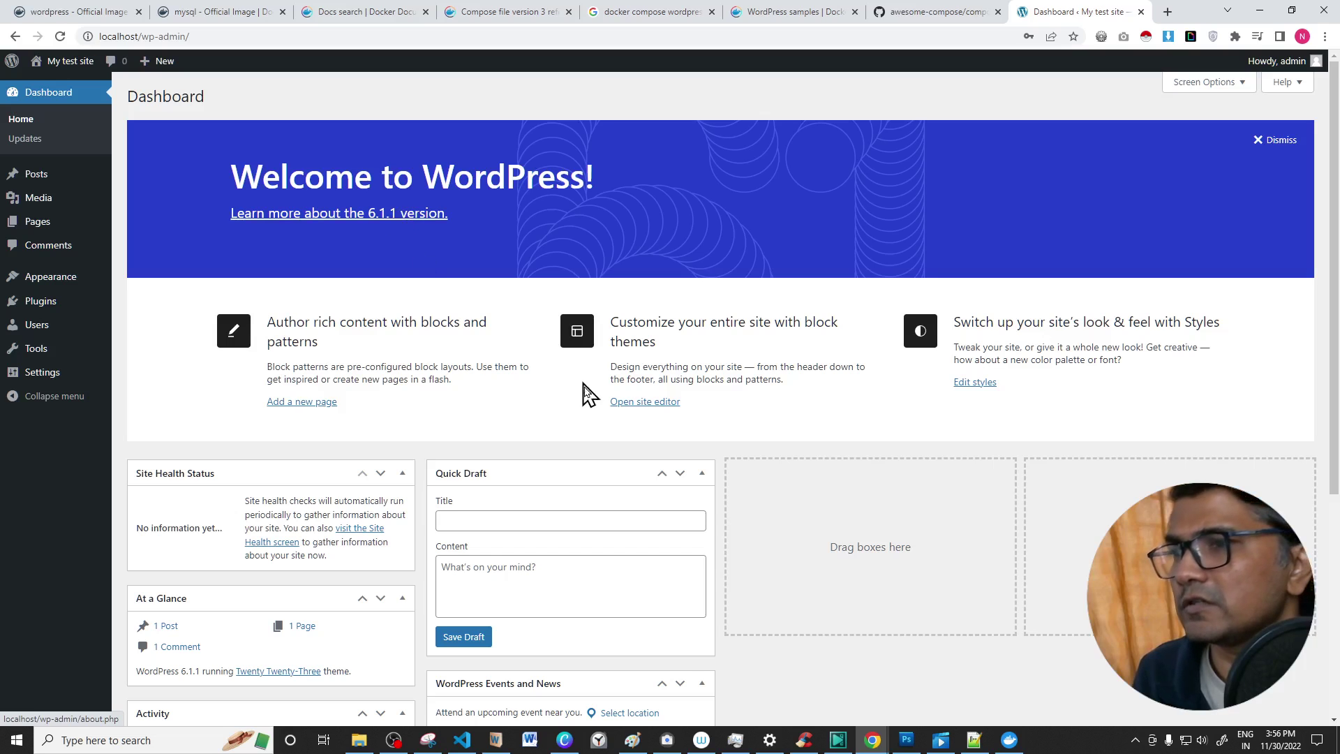
{"action": "scroll", "coordinate": [539, 422], "scroll_direction": "down", "scroll_amount": 2}
{"action": "scroll", "coordinate": [539, 422], "scroll_direction": "up", "scroll_amount": 2}
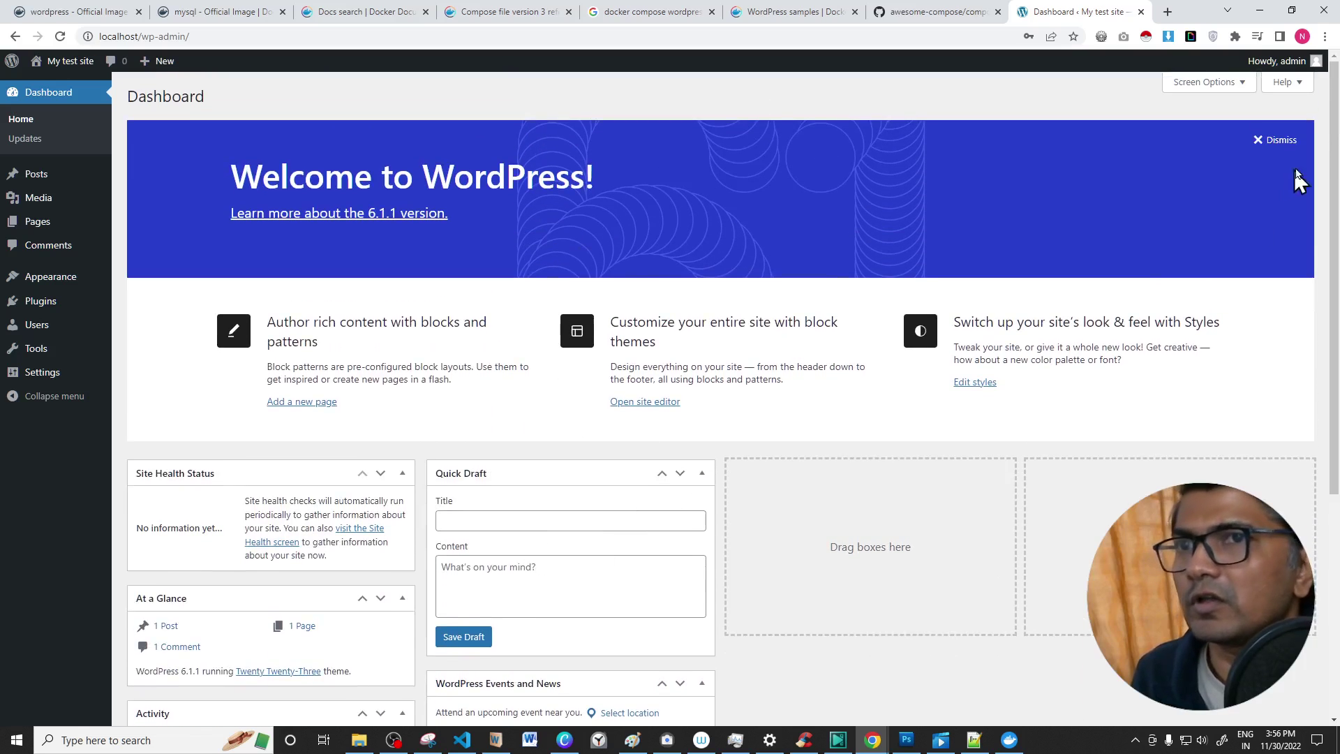
{"action": "left_click", "coordinate": [1273, 140]}
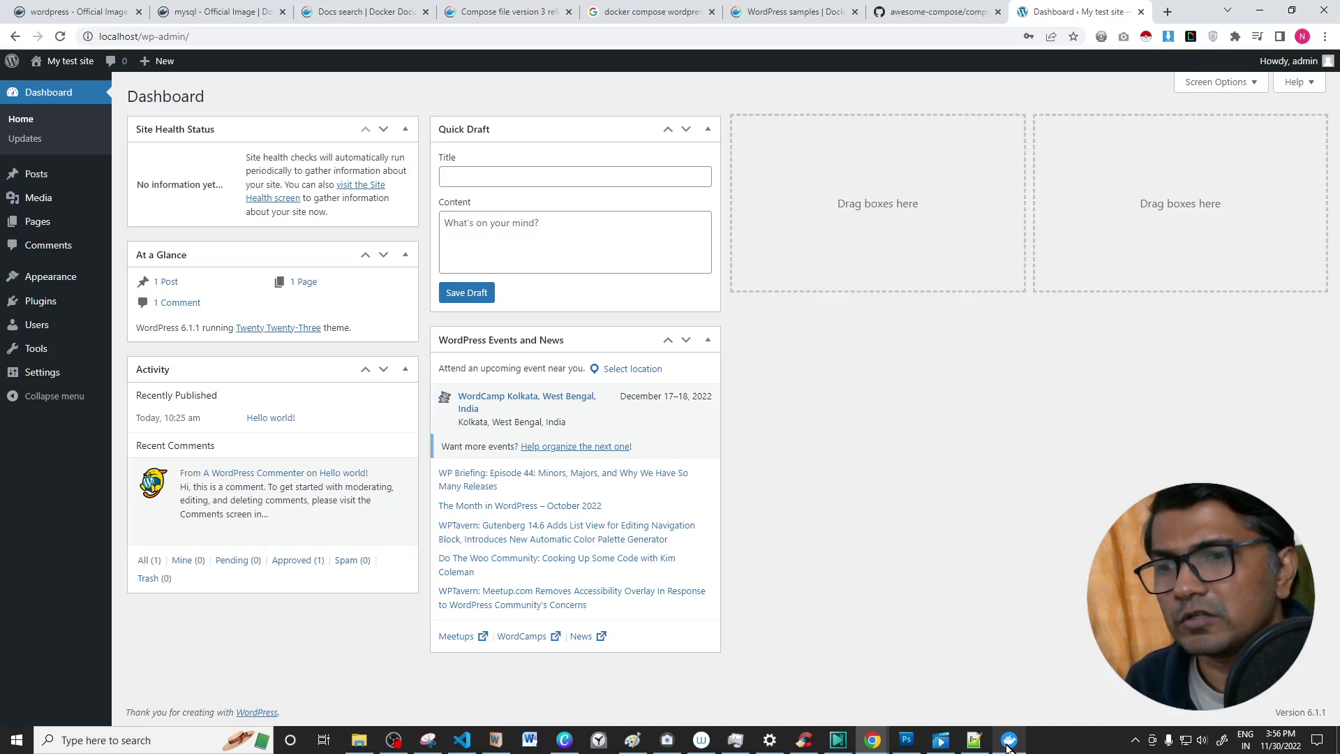
{"action": "left_click", "coordinate": [1012, 702]}
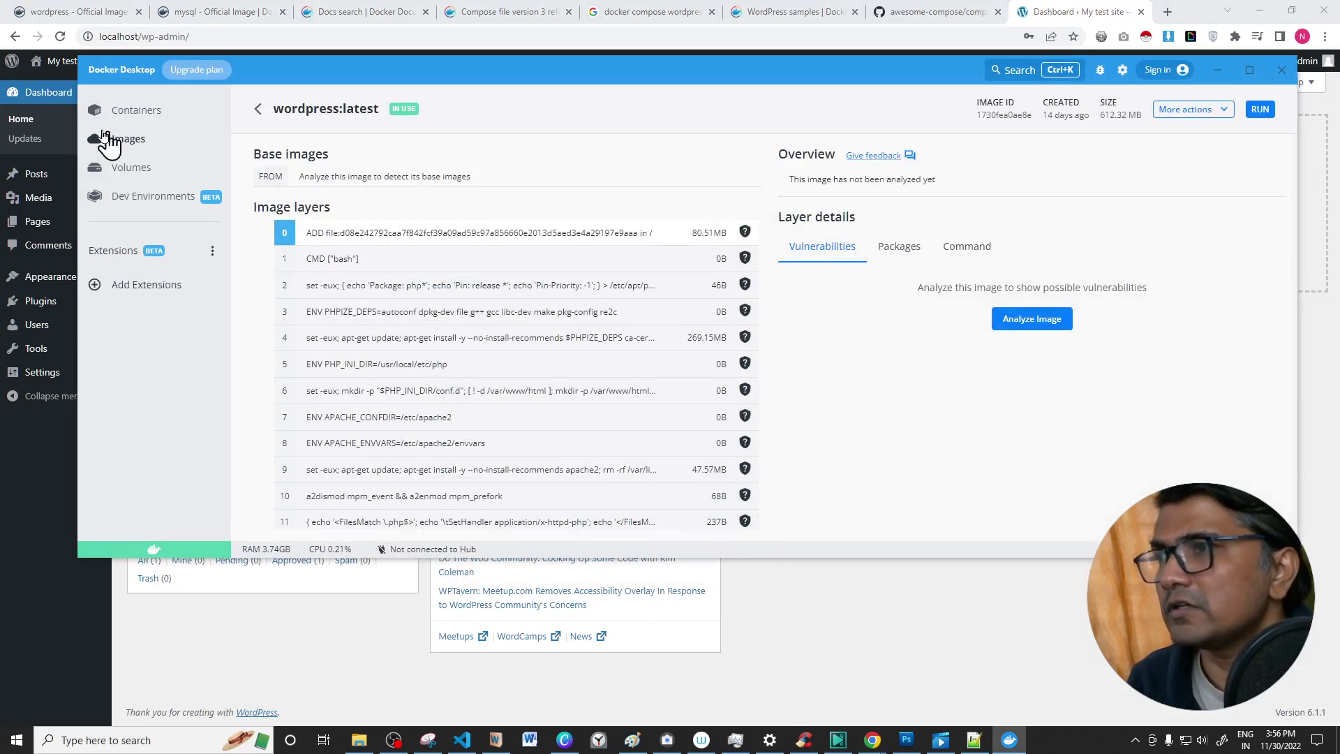
- Verify the db-1 and wordpress-1 (80:80) containers are running, then return to VS Code
{"action": "left_click", "coordinate": [137, 111]}
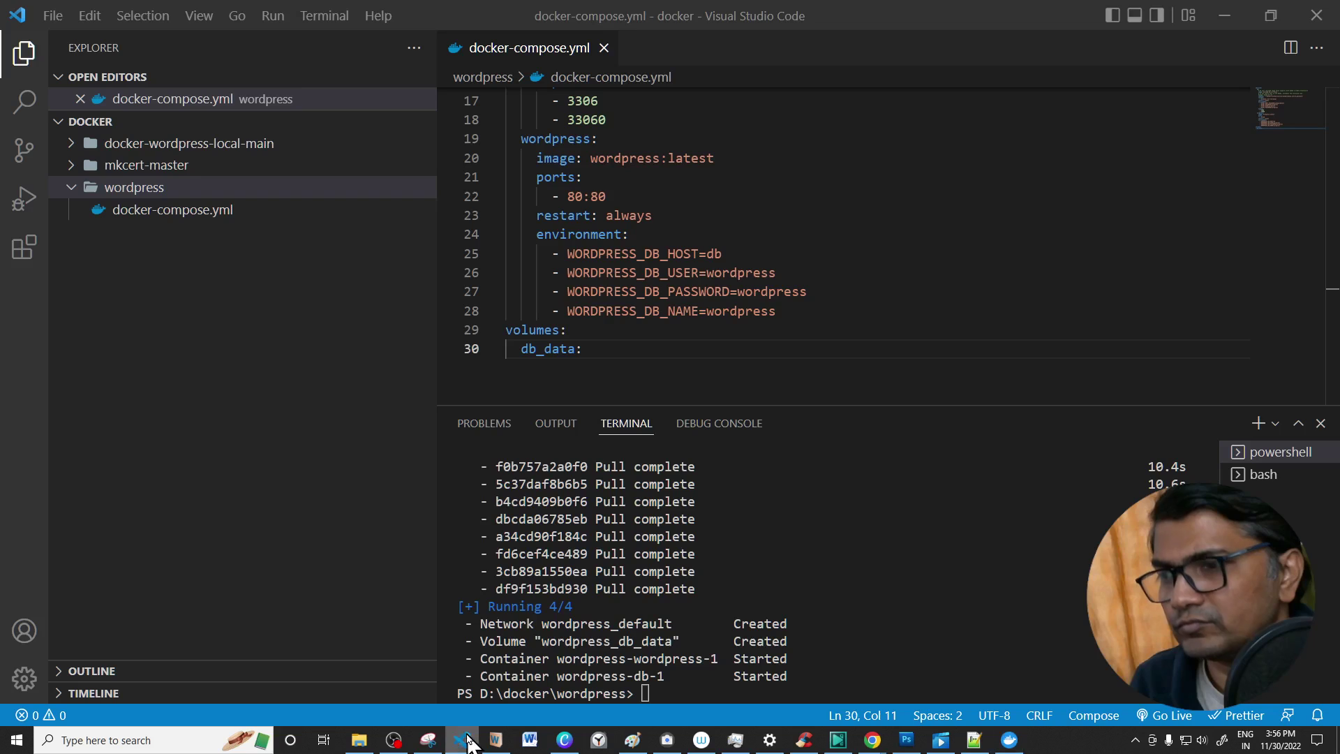
{"action": "left_click", "coordinate": [462, 740]}
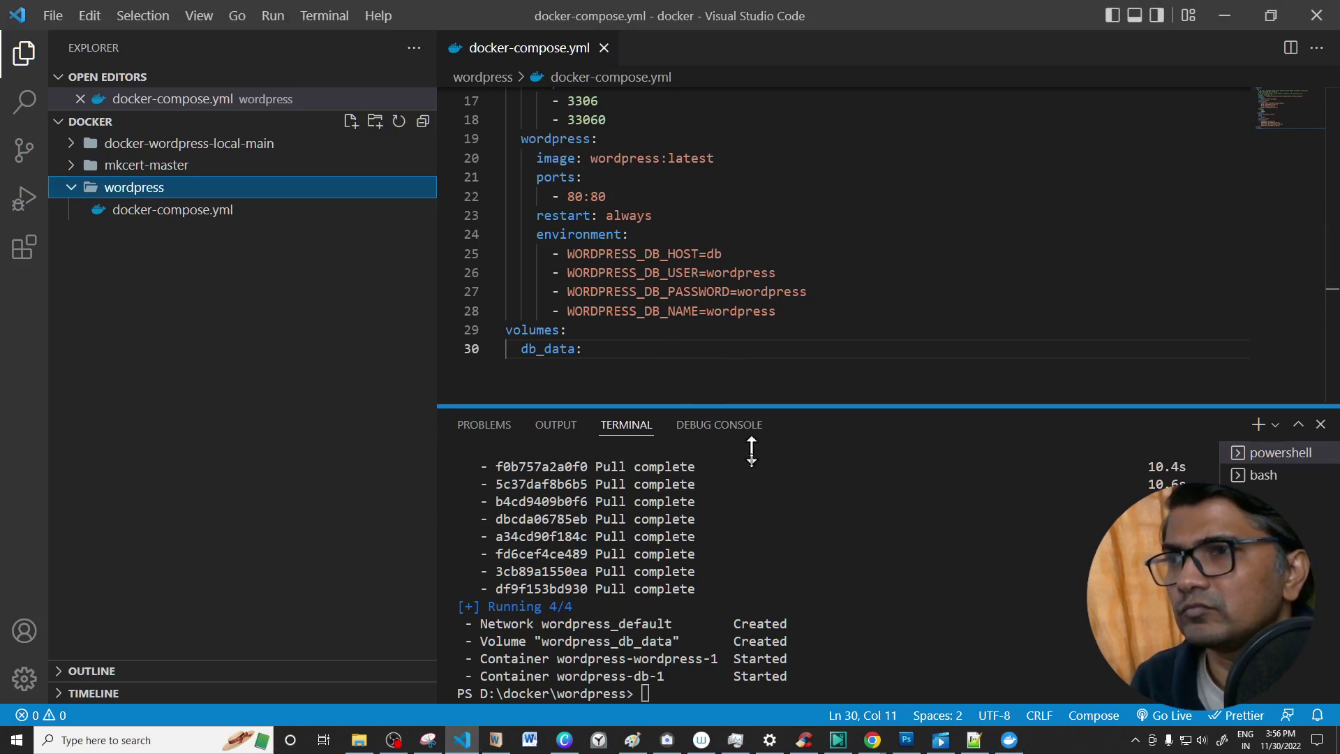
- Collapse the terminal, narrow the explorer, and briefly expand the terminal to read compose output
{"action": "mouse_move", "coordinate": [749, 406]}
{"action": "left_mouse_down"}
{"action": "mouse_move", "coordinate": [747, 665]}
{"action": "mouse_move", "coordinate": [748, 625]}
{"action": "left_mouse_up"}
{"action": "scroll", "coordinate": [712, 464], "scroll_direction": "up", "scroll_amount": 5}
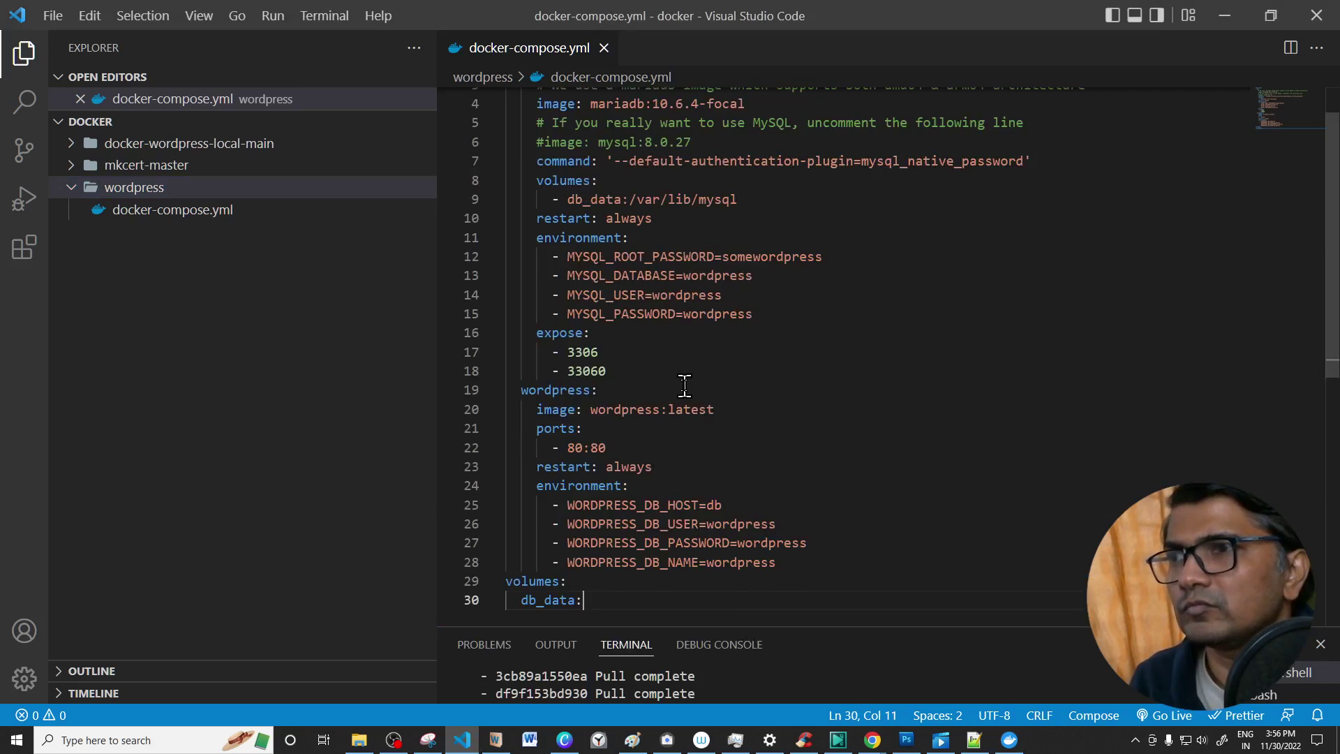
{"action": "scroll", "coordinate": [686, 386], "scroll_direction": "up", "scroll_amount": 1}
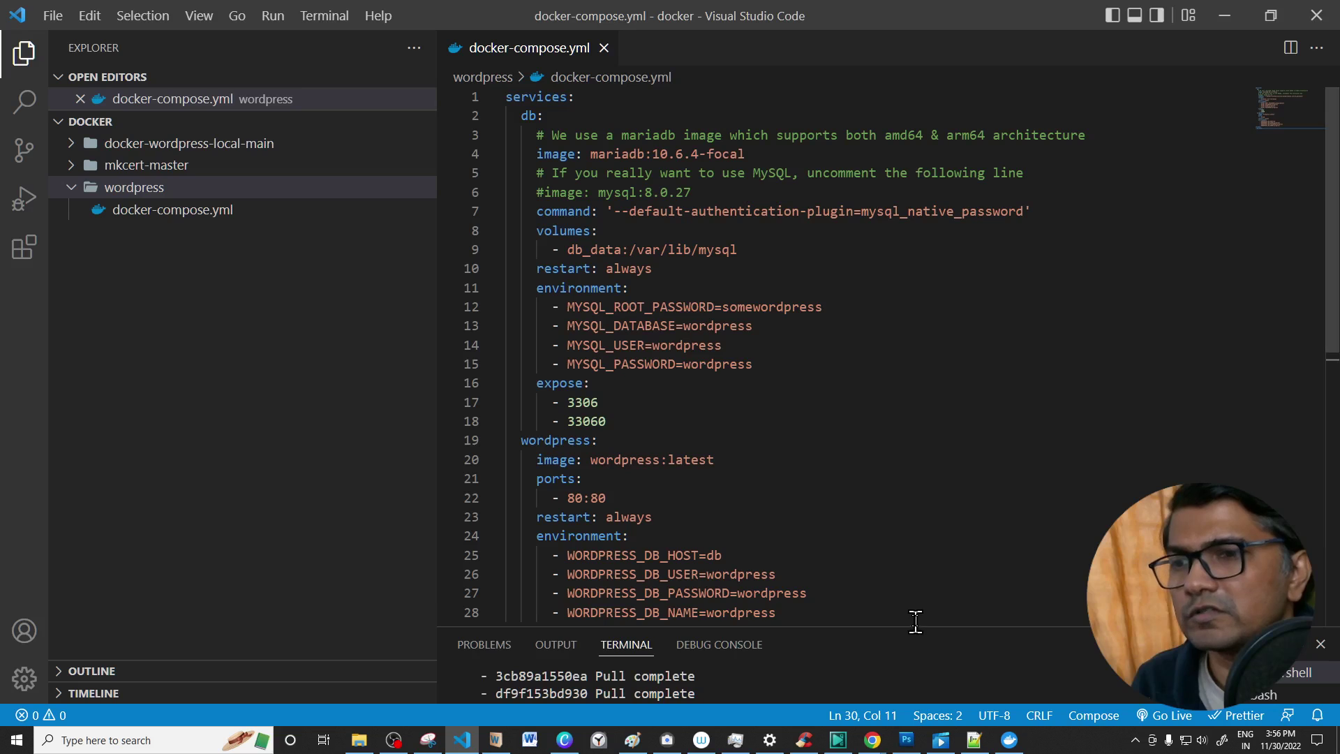
{"action": "left_click_drag", "start_coordinate": [437, 372], "coordinate": [165, 362]}
{"action": "scroll", "coordinate": [524, 434], "scroll_direction": "down", "scroll_amount": 1}
{"action": "scroll", "coordinate": [539, 434], "scroll_direction": "down", "scroll_amount": 2}
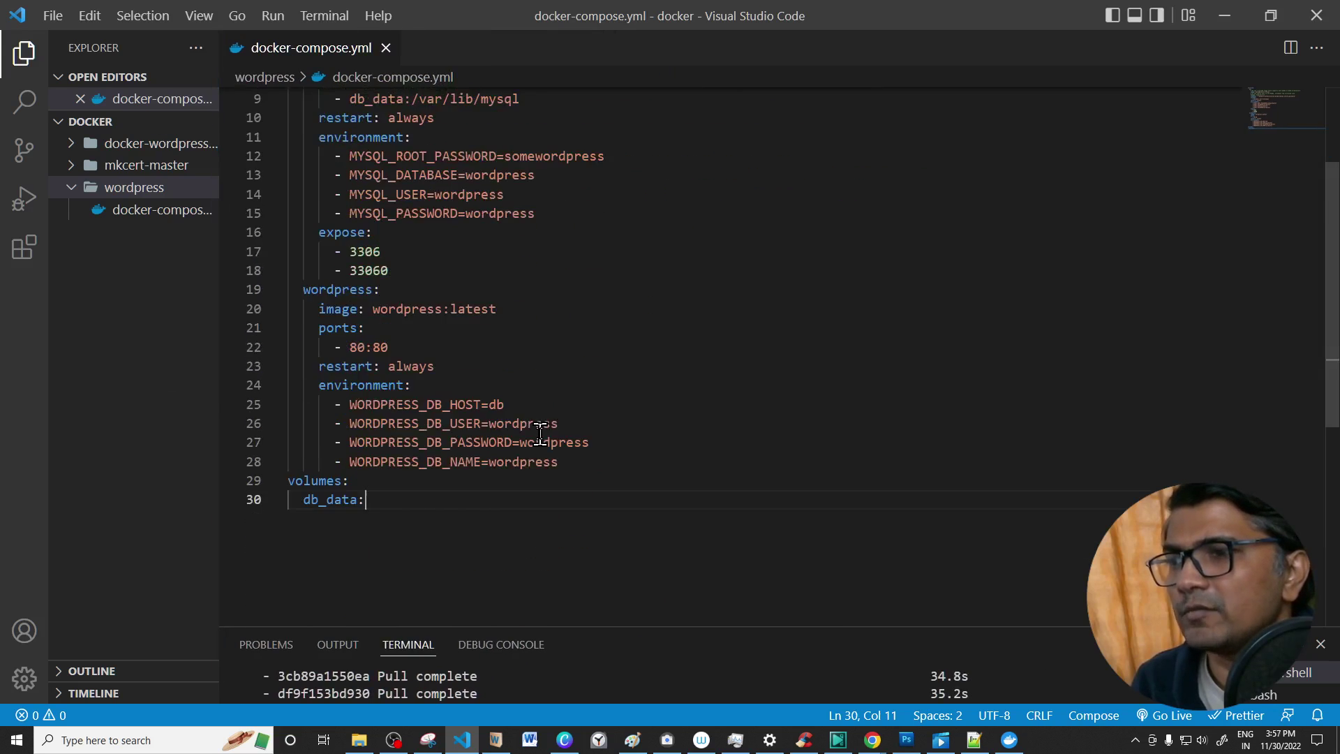
{"action": "scroll", "coordinate": [539, 434], "scroll_direction": "up", "scroll_amount": 2}
{"action": "scroll", "coordinate": [538, 292], "scroll_direction": "up", "scroll_amount": 1}
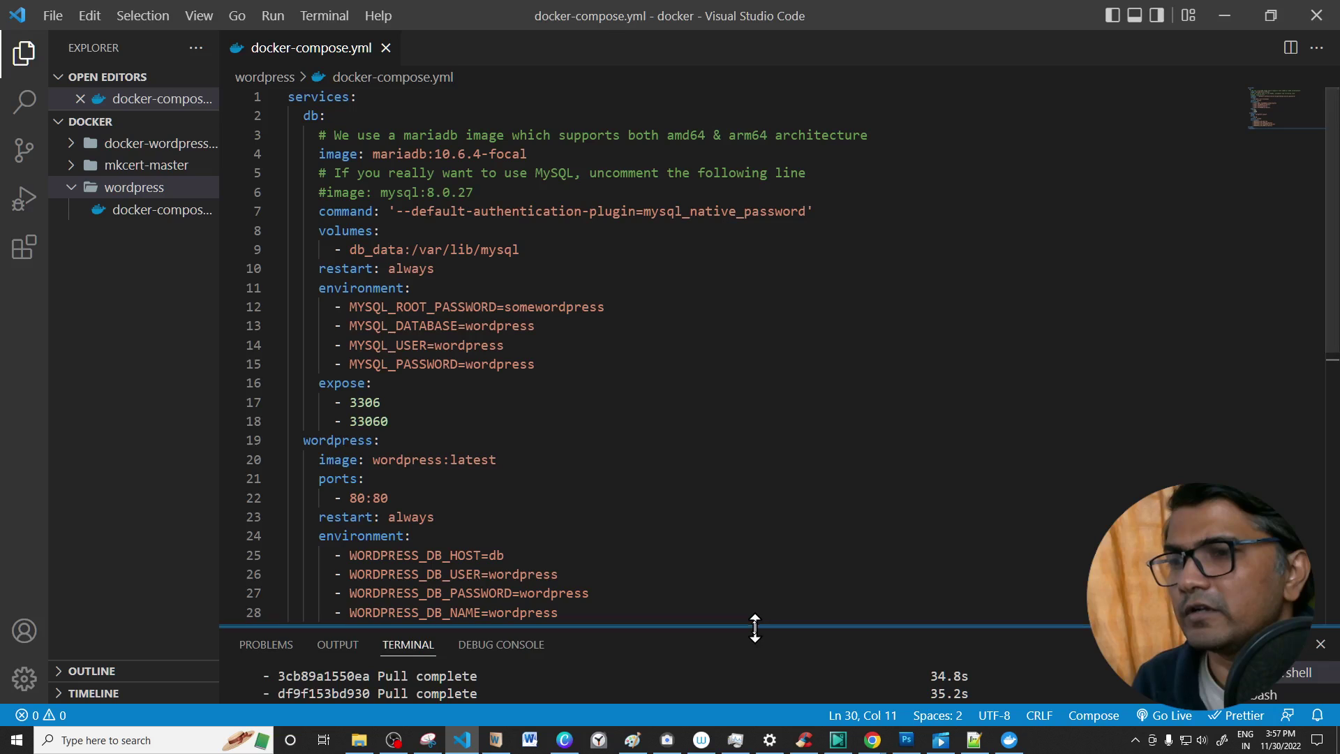
{"action": "left_click_drag", "start_coordinate": [754, 626], "coordinate": [765, 352]}
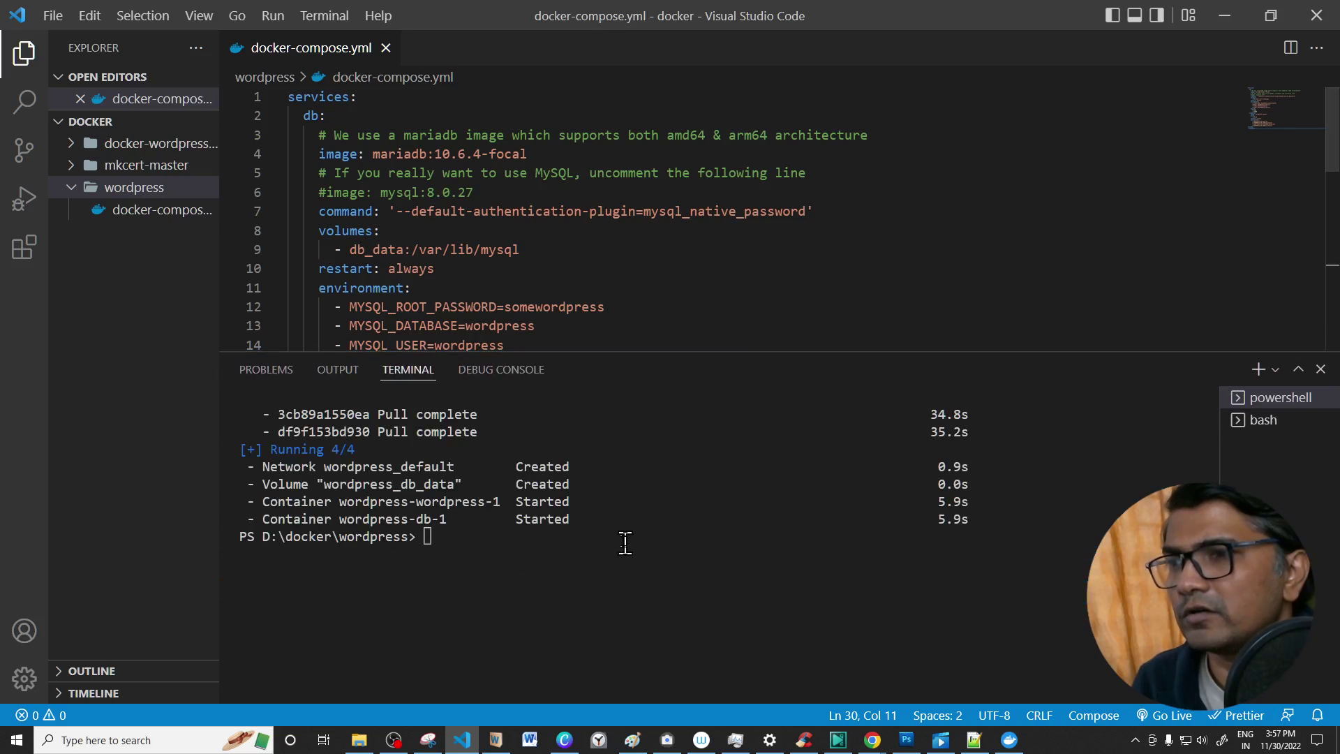
{"action": "scroll", "coordinate": [567, 507], "scroll_direction": "up", "scroll_amount": 5}
{"action": "scroll", "coordinate": [566, 506], "scroll_direction": "up", "scroll_amount": 1}
{"action": "scroll", "coordinate": [564, 527], "scroll_direction": "down", "scroll_amount": 1}
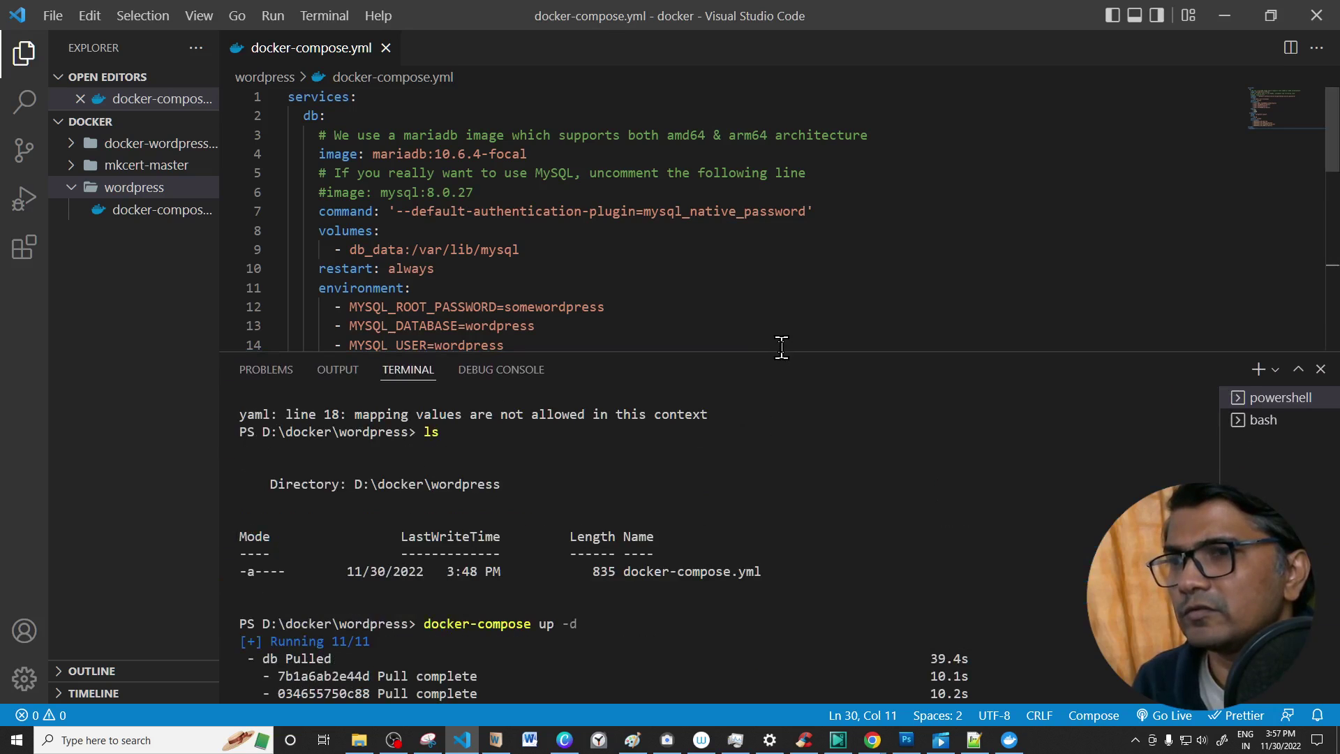
{"action": "left_click_drag", "start_coordinate": [780, 352], "coordinate": [746, 696]}
{"action": "scroll", "coordinate": [721, 558], "scroll_direction": "down", "scroll_amount": 1}
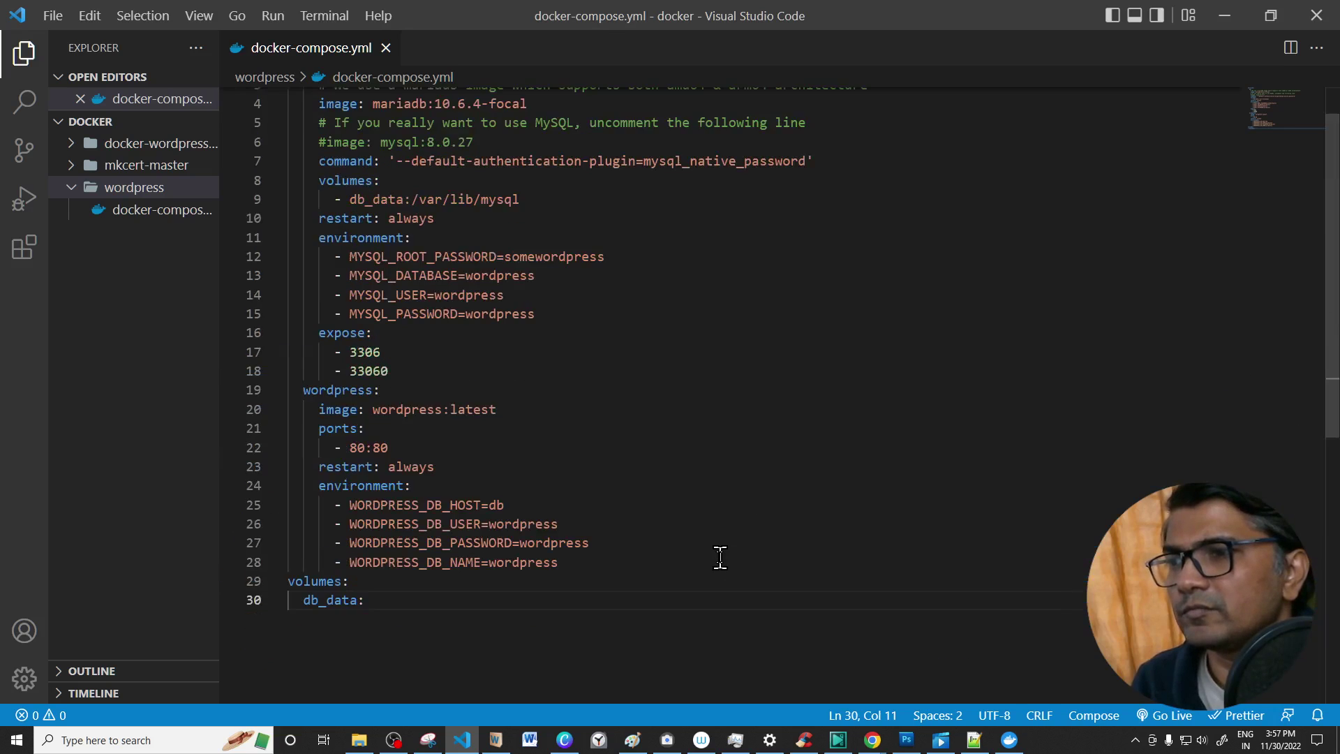
{"action": "scroll", "coordinate": [720, 558], "scroll_direction": "up", "scroll_amount": 1}
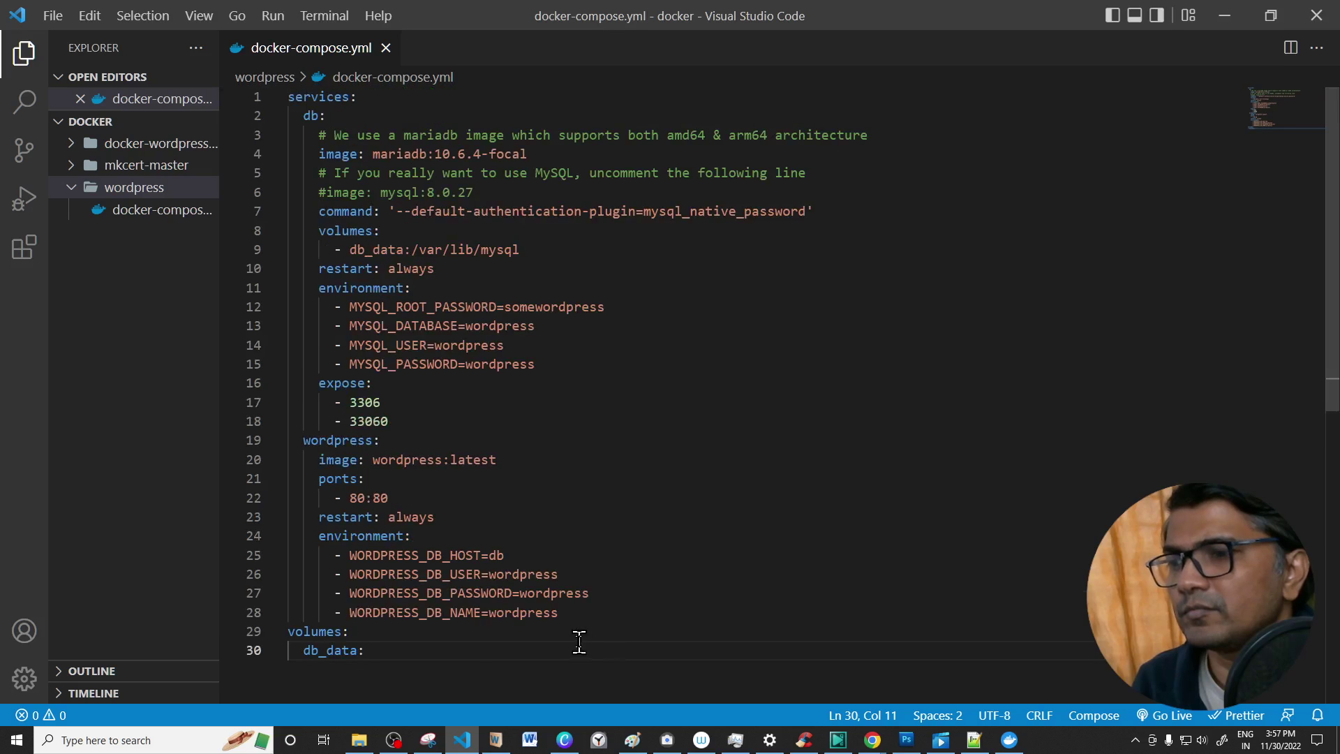